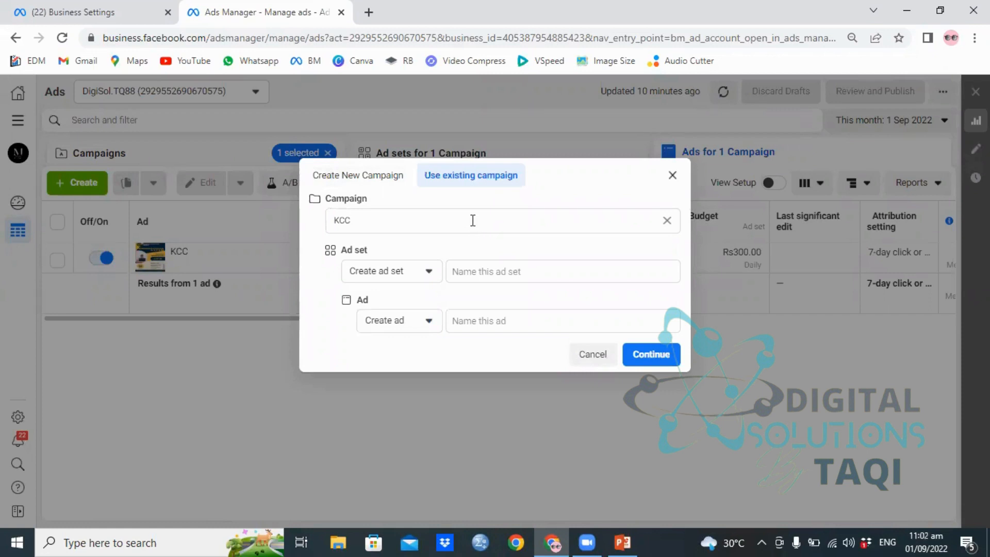
# - Choose to create a new campaign instead of using the existing one, and look over the campaign objectives
pyautogui.click(471, 220)
pyautogui.click(336, 183)
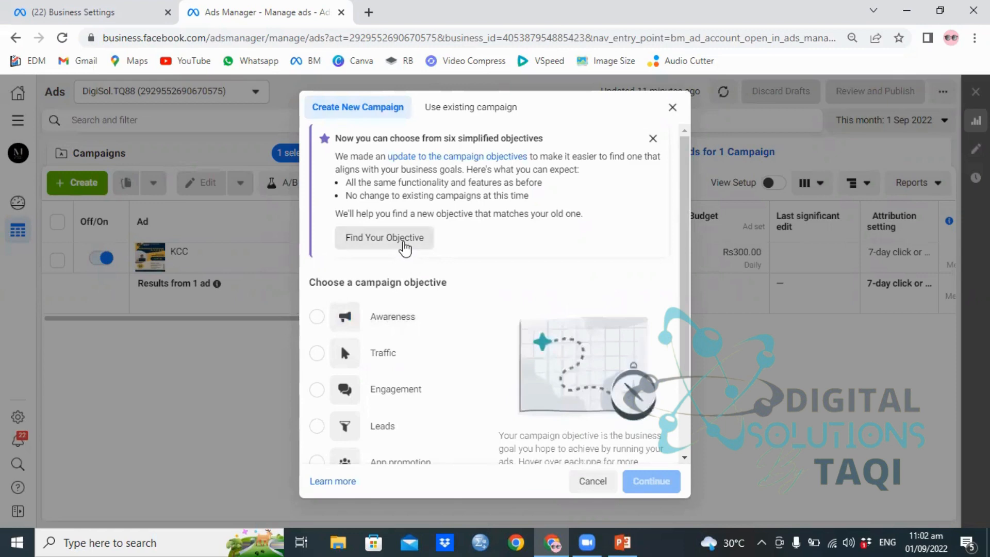
pyautogui.scroll(-2, 391, 328)
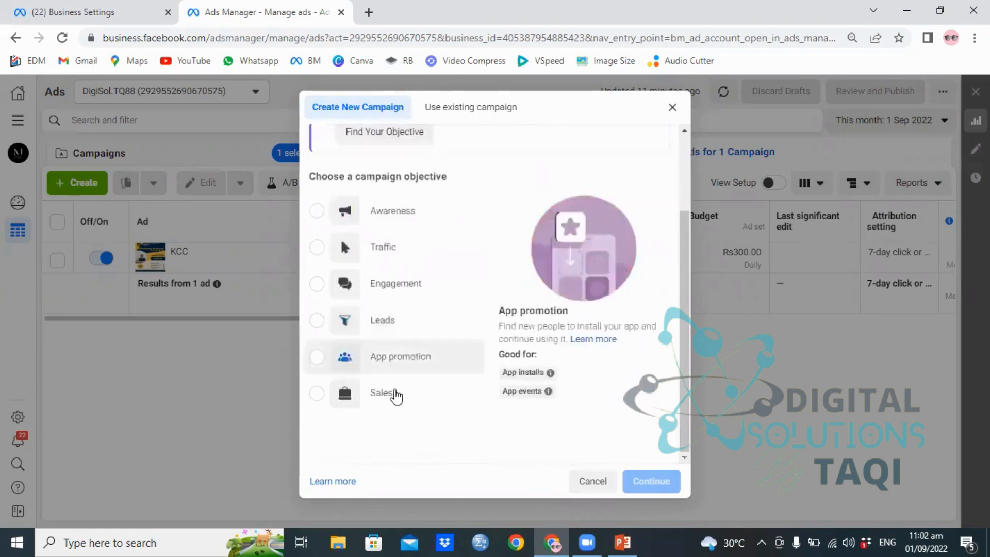
pyautogui.scroll(2, 376, 330)
# - Find the new objective matching the former Page Likes objective and create the campaign with Engagement
pyautogui.click(370, 240)
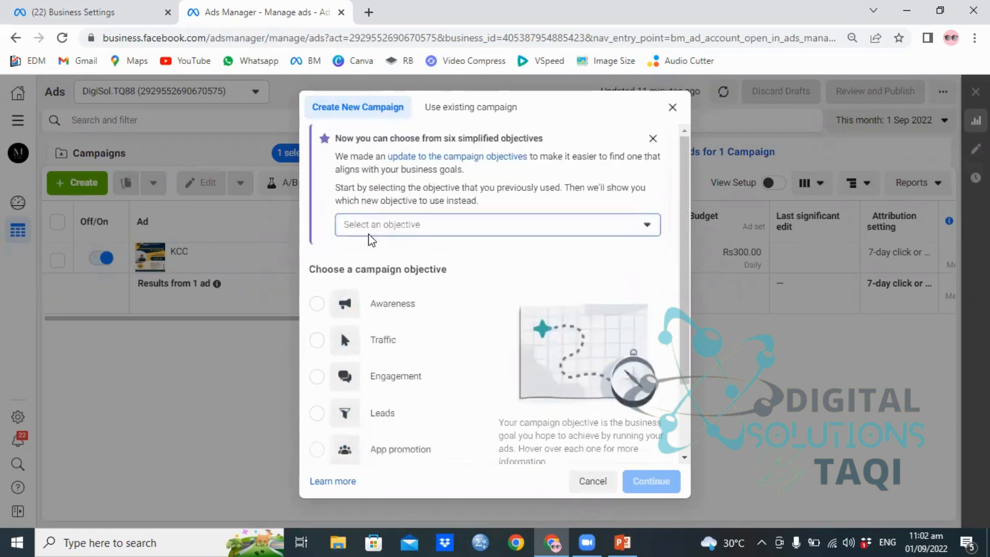
pyautogui.scroll(-2, 467, 174)
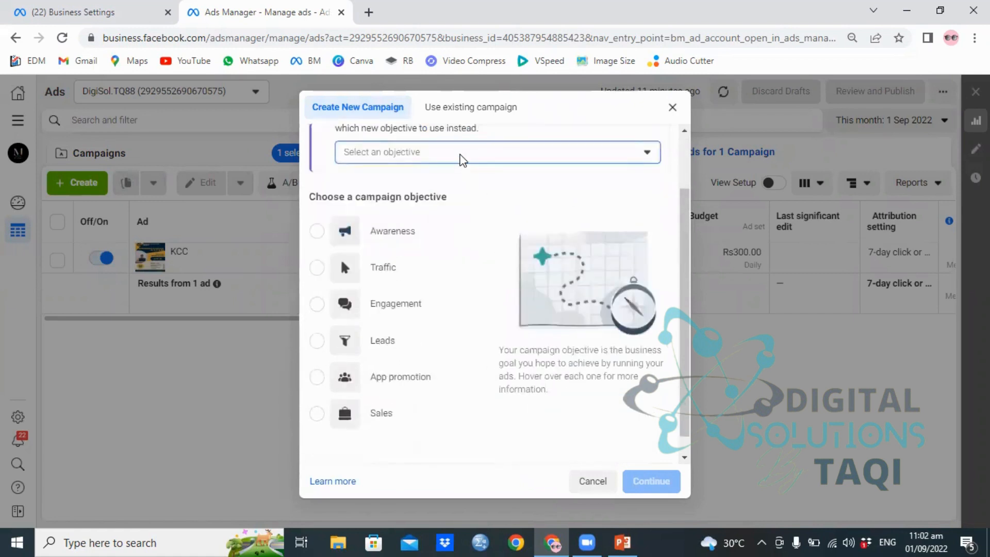
pyautogui.click(460, 156)
pyautogui.scroll(-3, 474, 313)
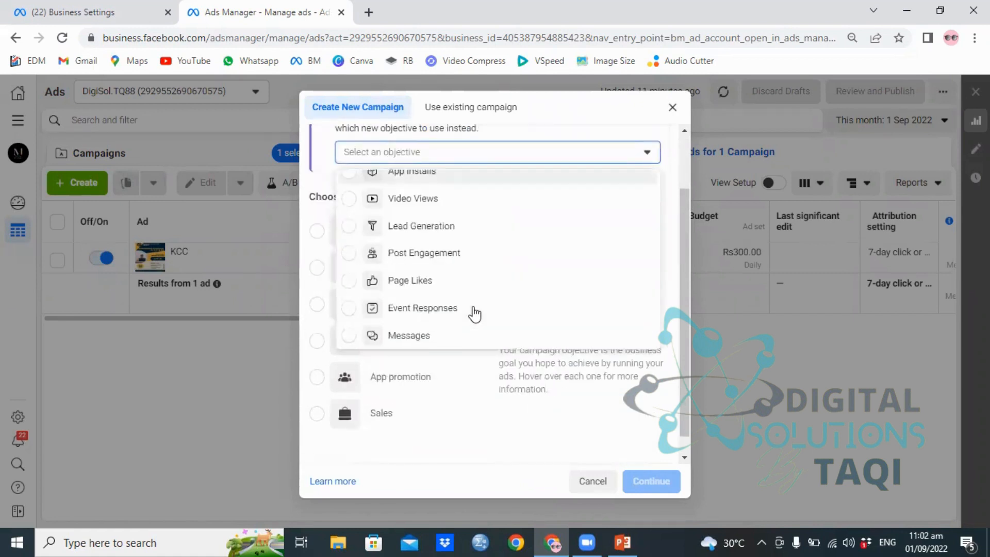
pyautogui.click(448, 286)
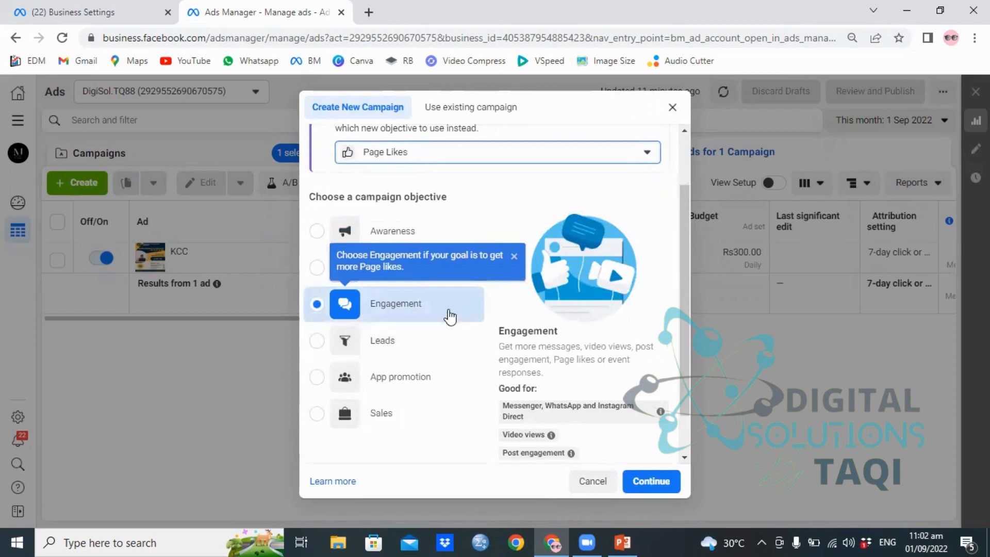
pyautogui.click(664, 478)
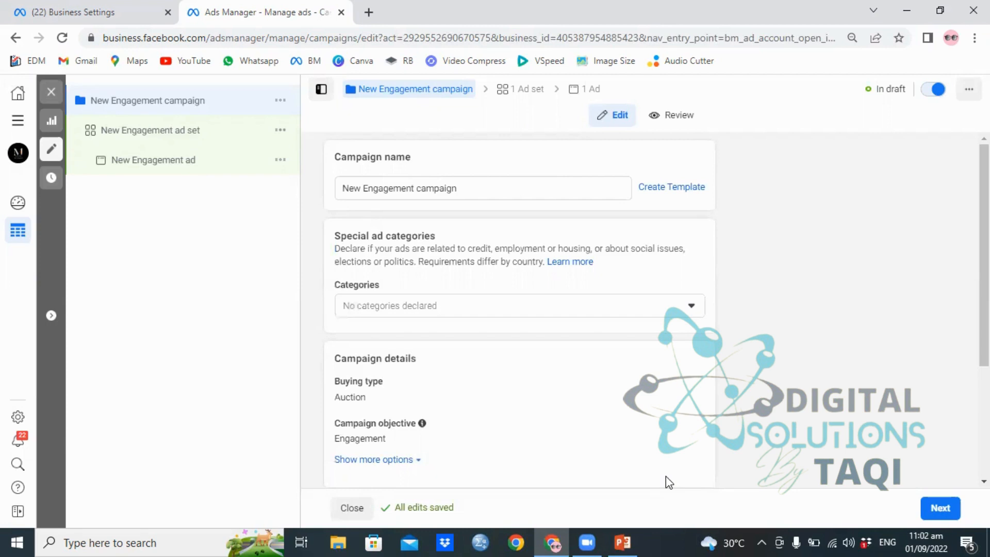
# - Name the campaign "DigiSOL BY TQ" and continue to the ad set settings
pyautogui.moveTo(471, 188); pyautogui.dragTo(304, 193)
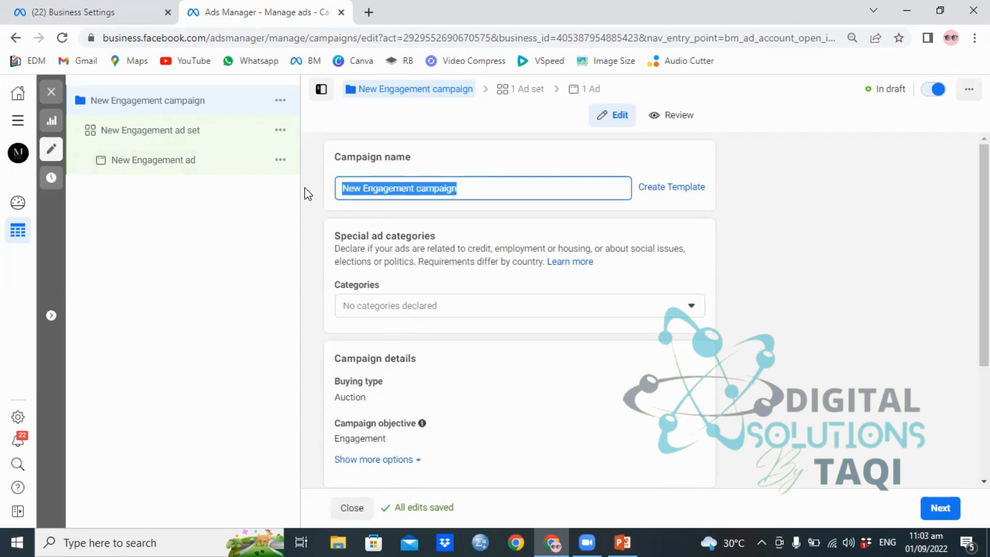
pyautogui.write('Fi')
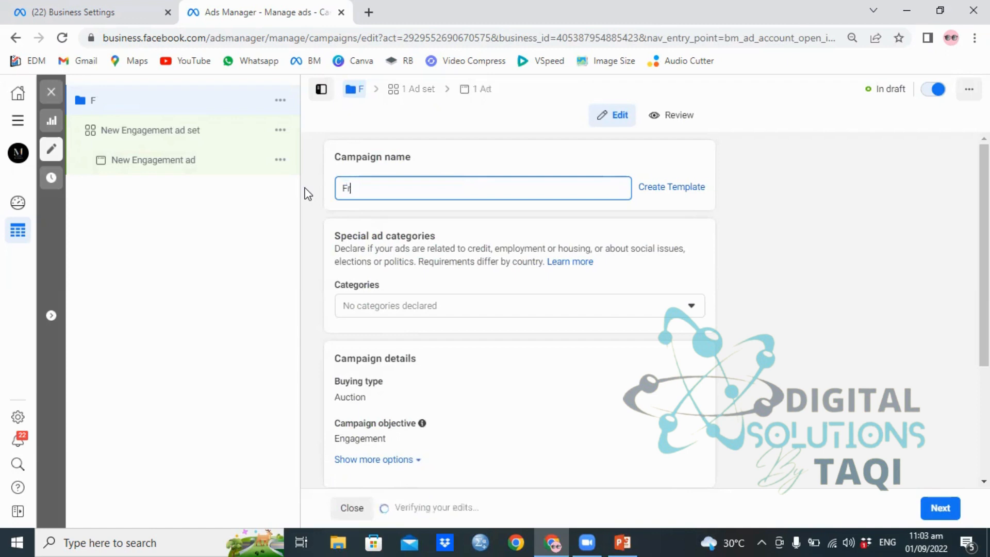
pyautogui.press('BackSpace')
pyautogui.press('BackSpace')
pyautogui.write('D')
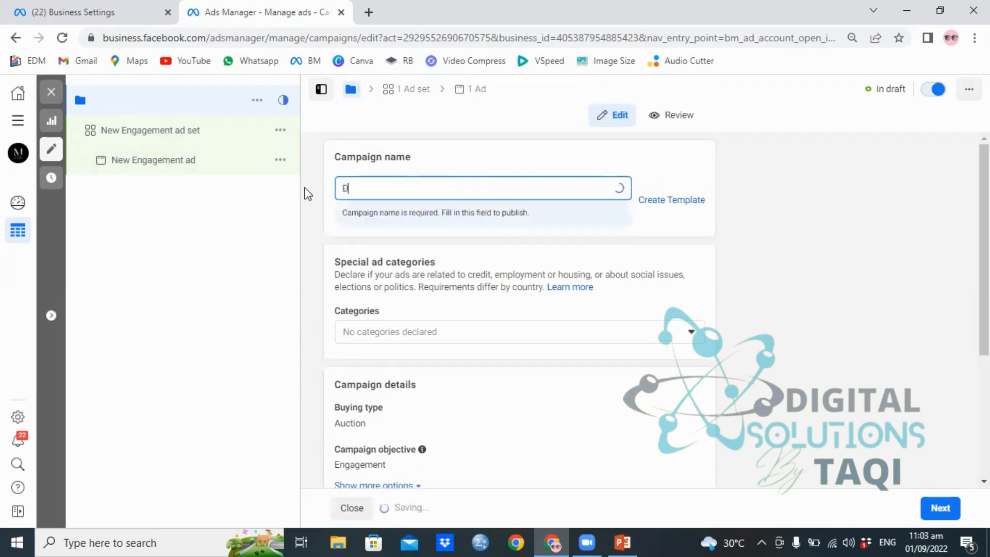
pyautogui.write('igiS')
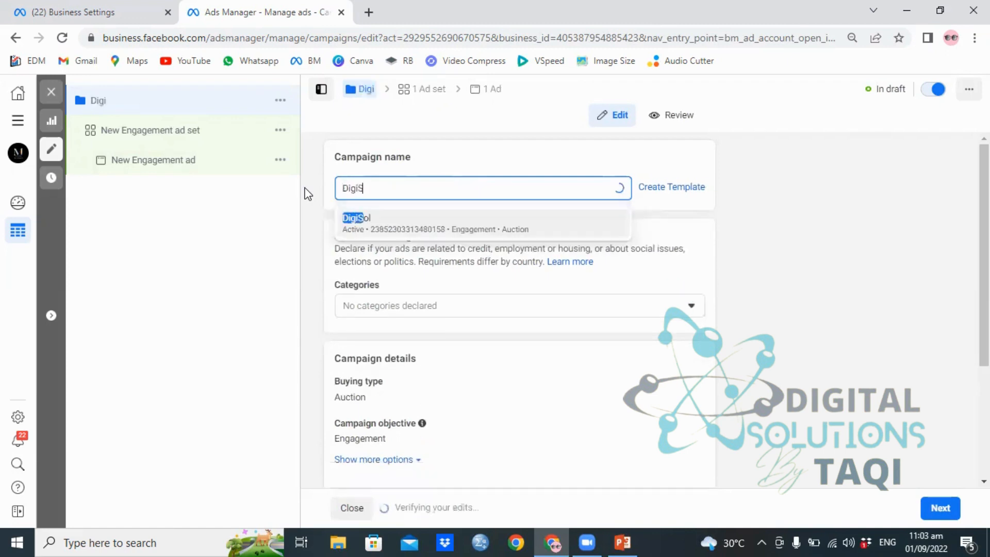
pyautogui.write('OL BY')
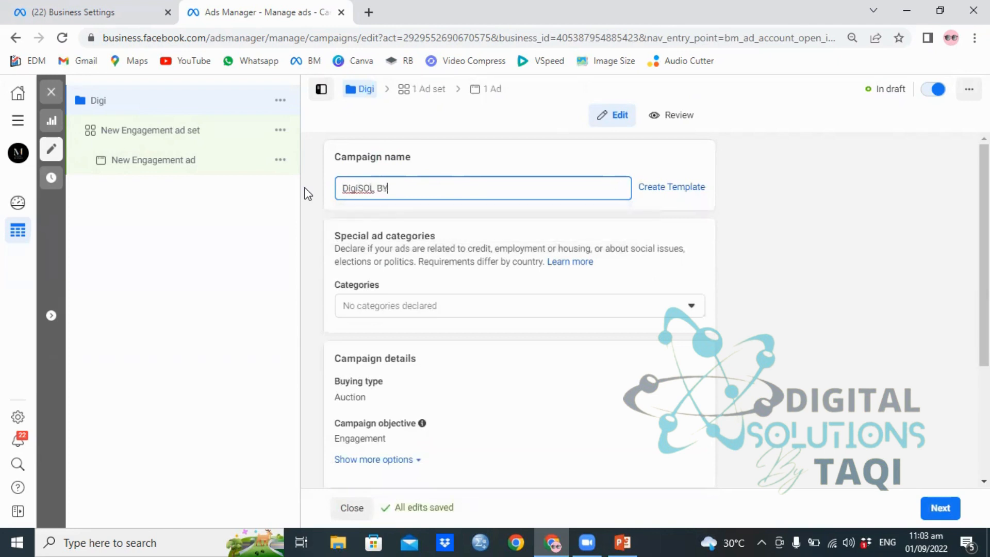
pyautogui.write(' TQ')
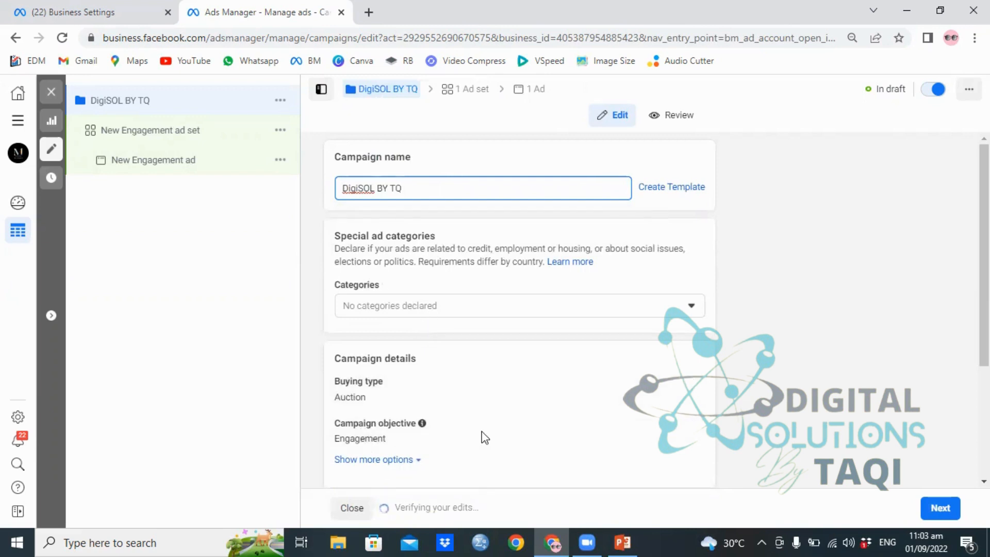
pyautogui.moveTo(422, 428)
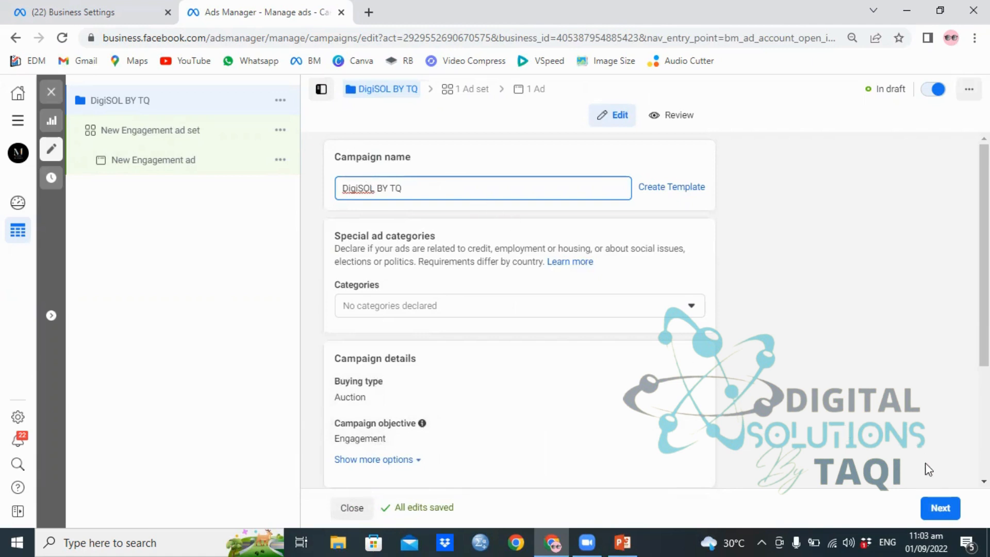
pyautogui.click(938, 507)
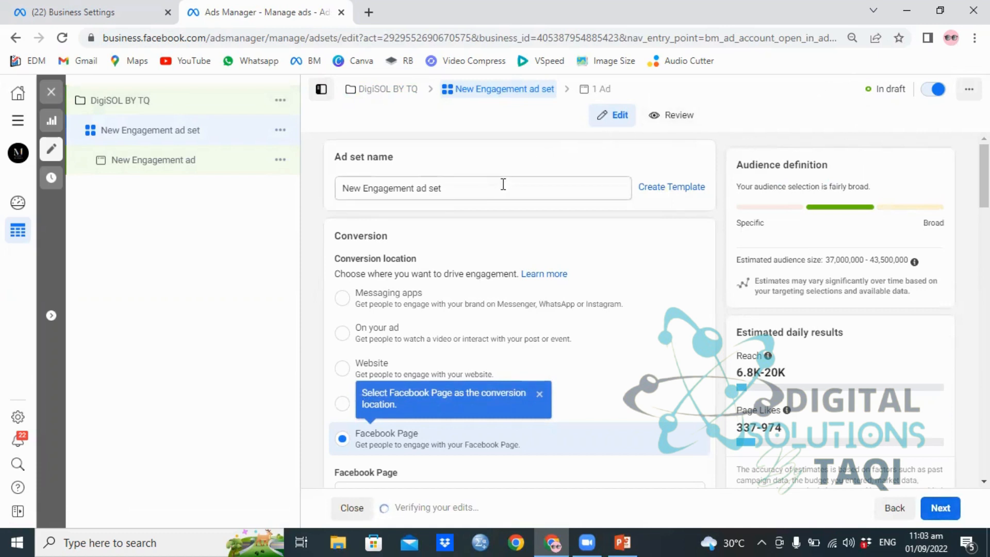
# - Name the ad set "DigiSol BY TQ"
pyautogui.moveTo(502, 186); pyautogui.dragTo(293, 171)
pyautogui.write('D')
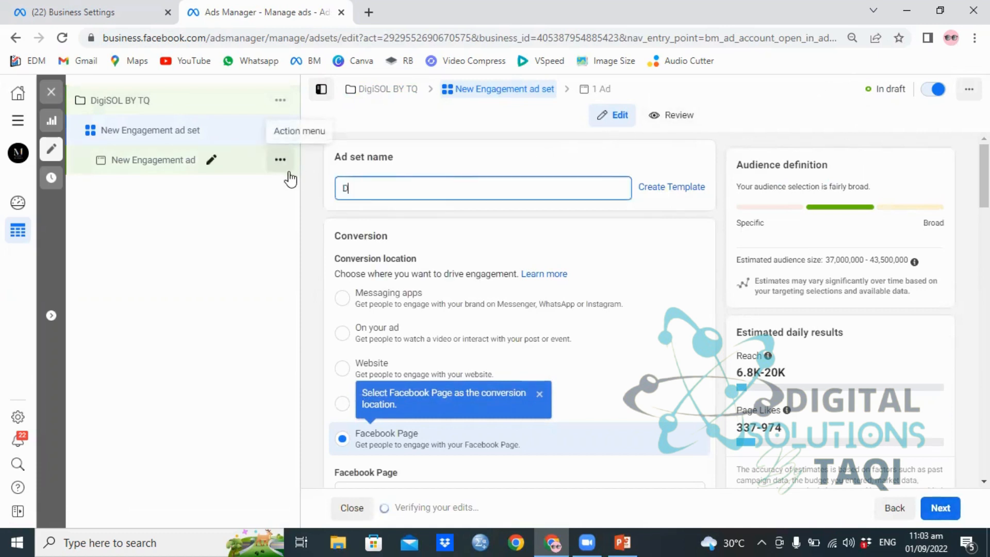
pyautogui.write('i')
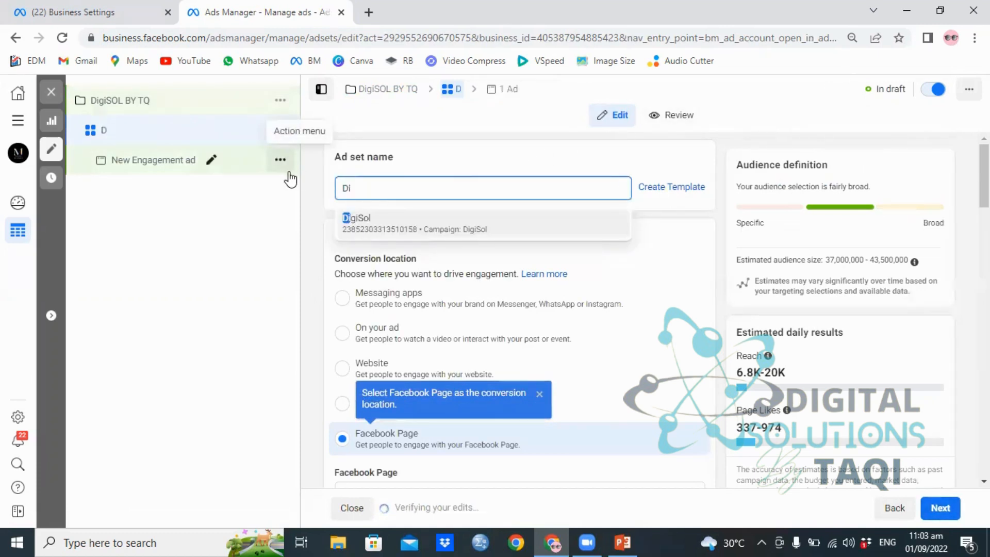
pyautogui.write('giSo')
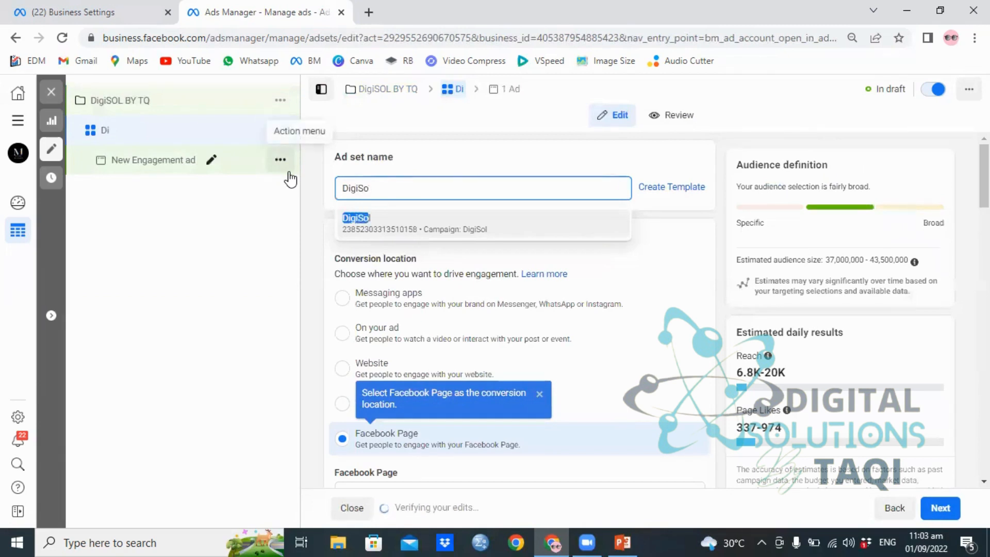
pyautogui.write('l BY TQ')
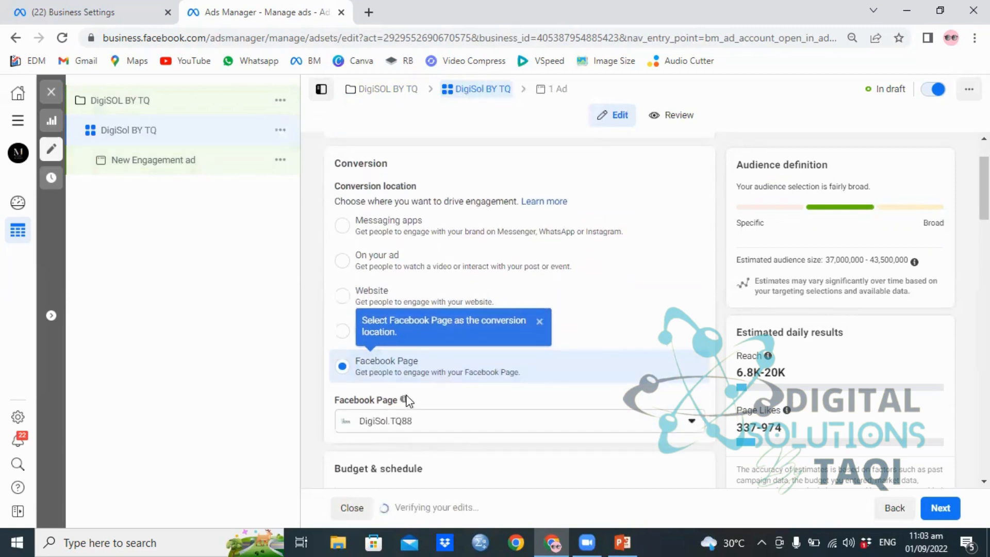
# - Check which Facebook Pages are available for the ad set's Facebook Page conversion location
pyautogui.scroll(-3, 462, 435)
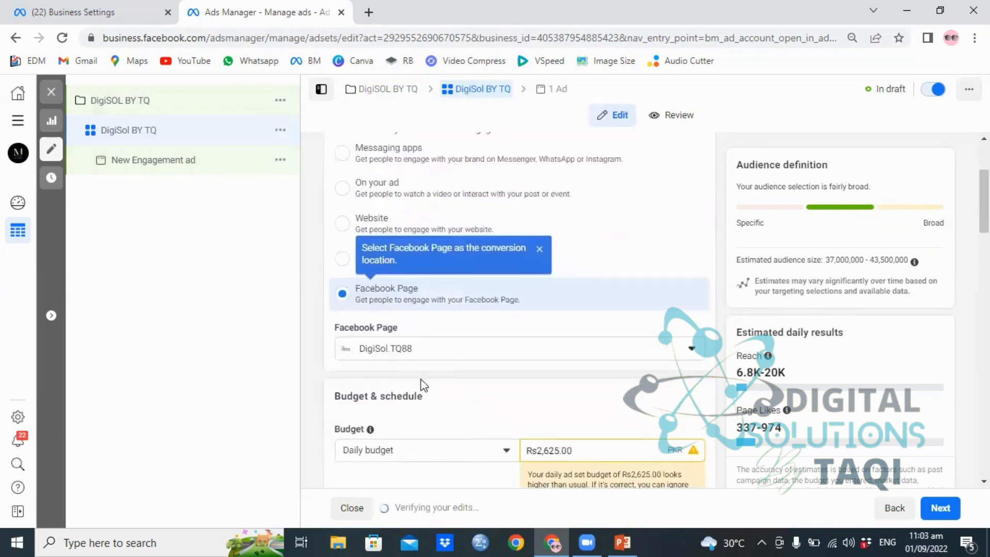
pyautogui.click(428, 350)
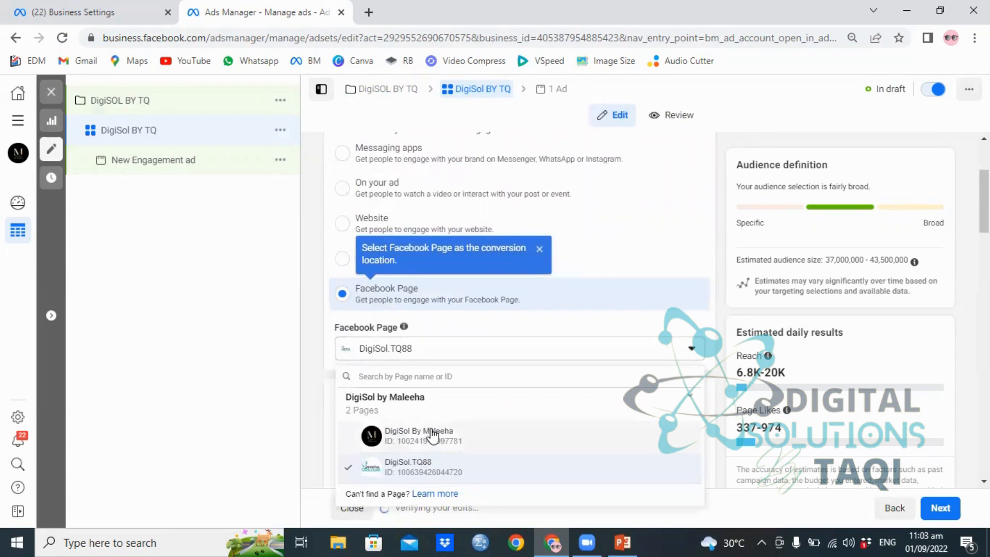
pyautogui.click(437, 351)
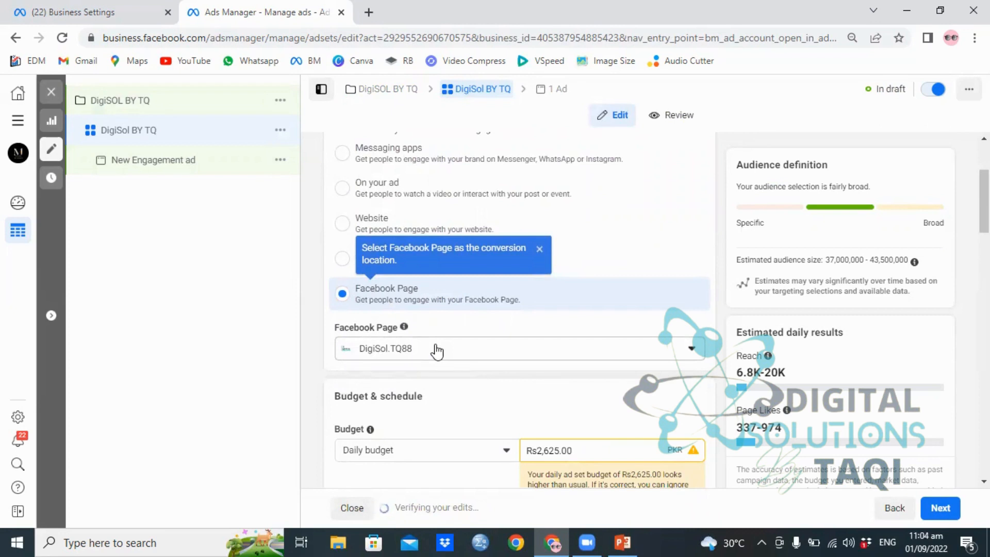
# - Set the ad set's daily budget to 500 PKR
pyautogui.scroll(-3, 437, 349)
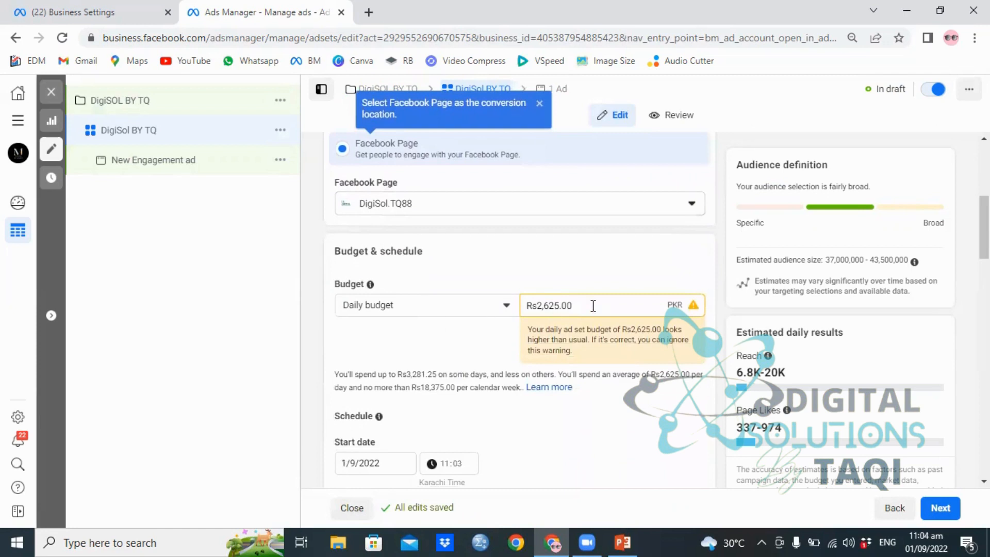
pyautogui.moveTo(592, 306); pyautogui.dragTo(514, 312)
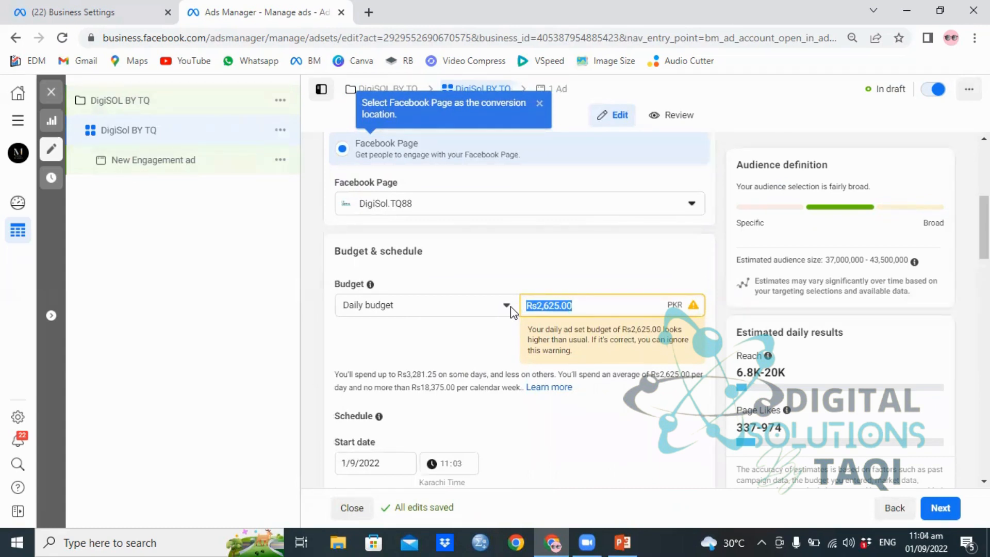
pyautogui.click(578, 307)
pyautogui.press('BackSpace')
pyautogui.press('BackSpace')
pyautogui.press('BackSpace')
pyautogui.press('BackSpace')
pyautogui.press('BackSpace')
pyautogui.press('BackSpace')
pyautogui.press('BackSpace')
pyautogui.press('BackSpace')
pyautogui.press('BackSpace')
pyautogui.press('BackSpace')
pyautogui.write('500')
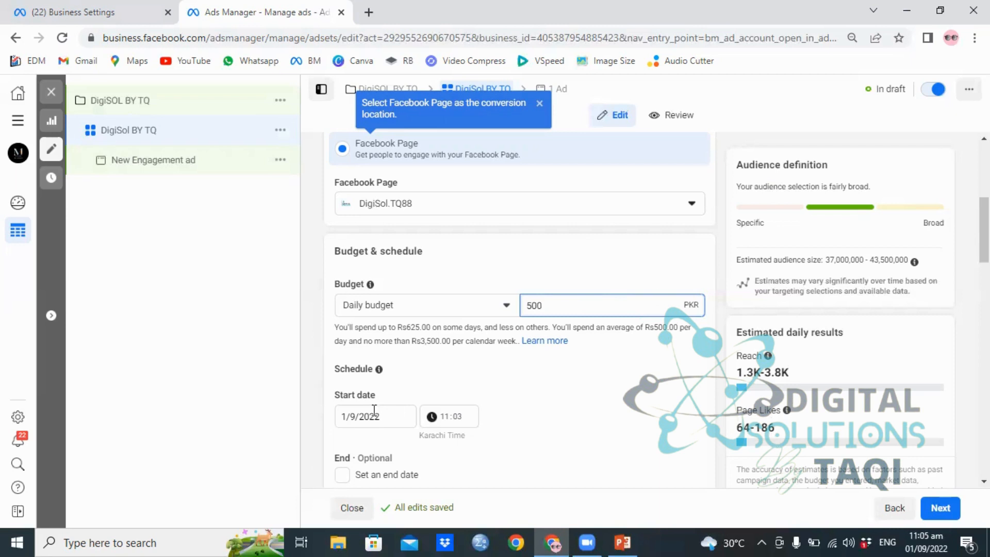
# - Set the ad set's start time to 12:03 and add an end date 1 week after the start
pyautogui.scroll(-3, 375, 407)
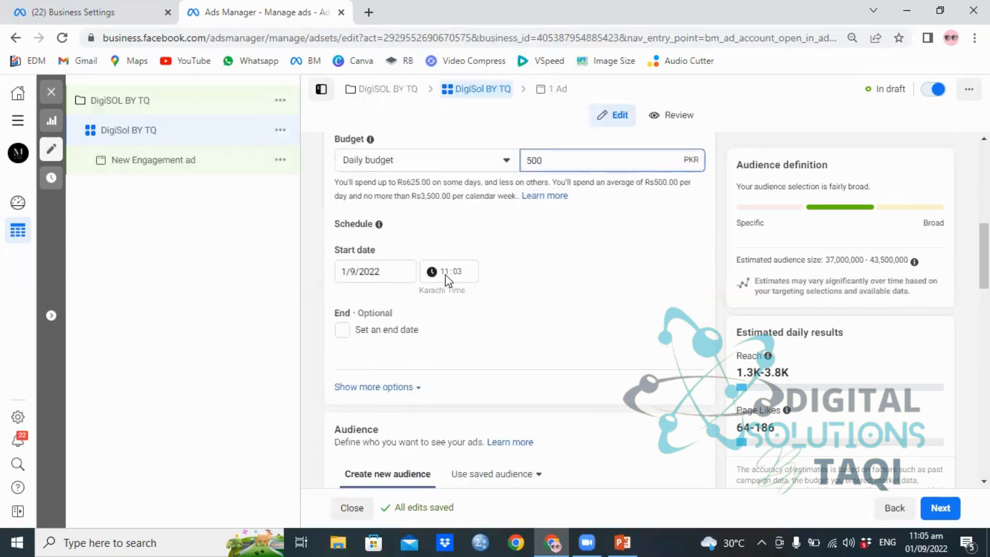
pyautogui.click(450, 273)
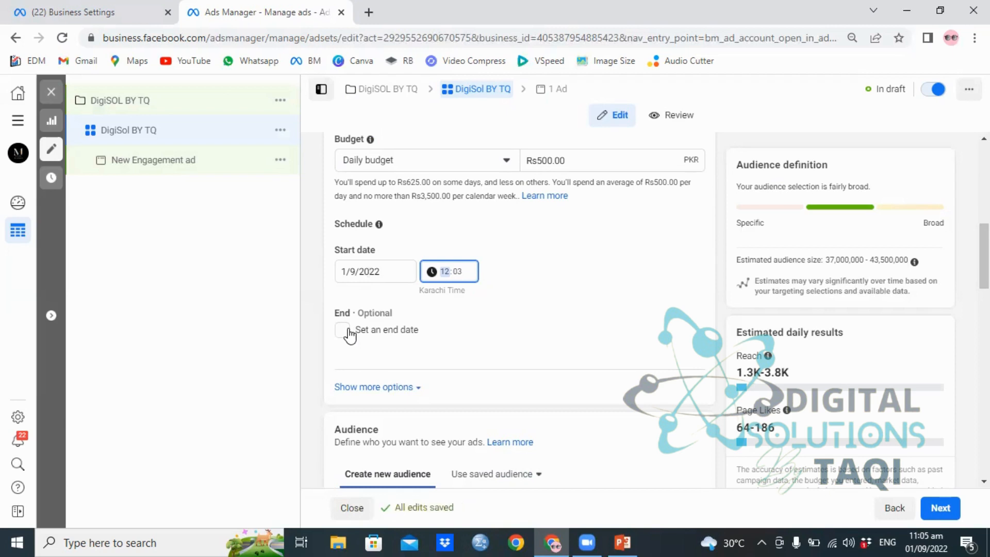
pyautogui.click(348, 331)
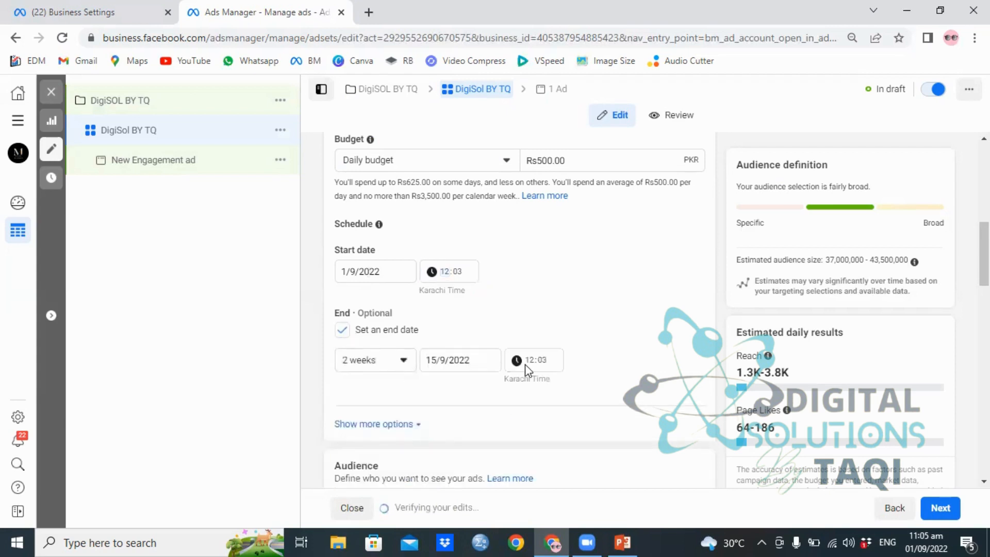
pyautogui.click(382, 368)
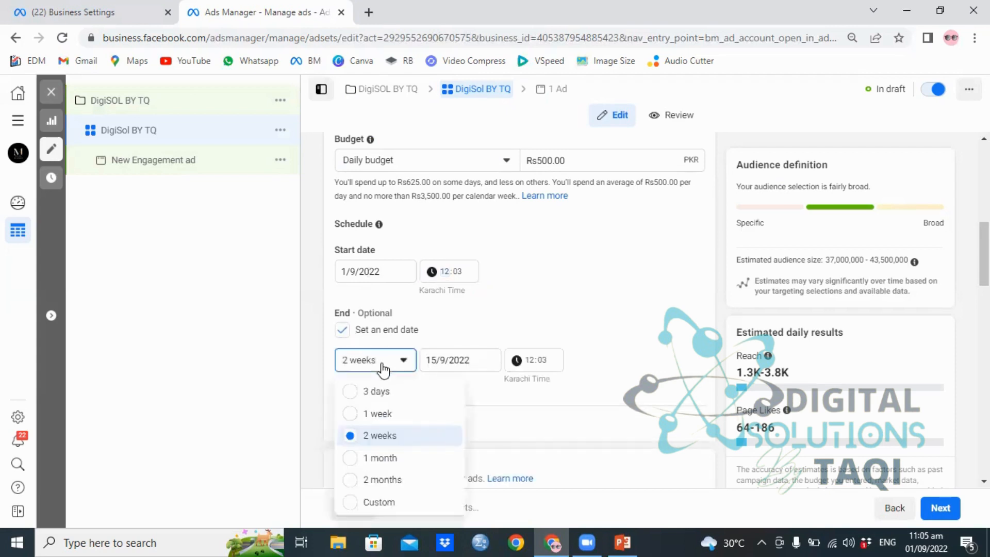
pyautogui.click(386, 419)
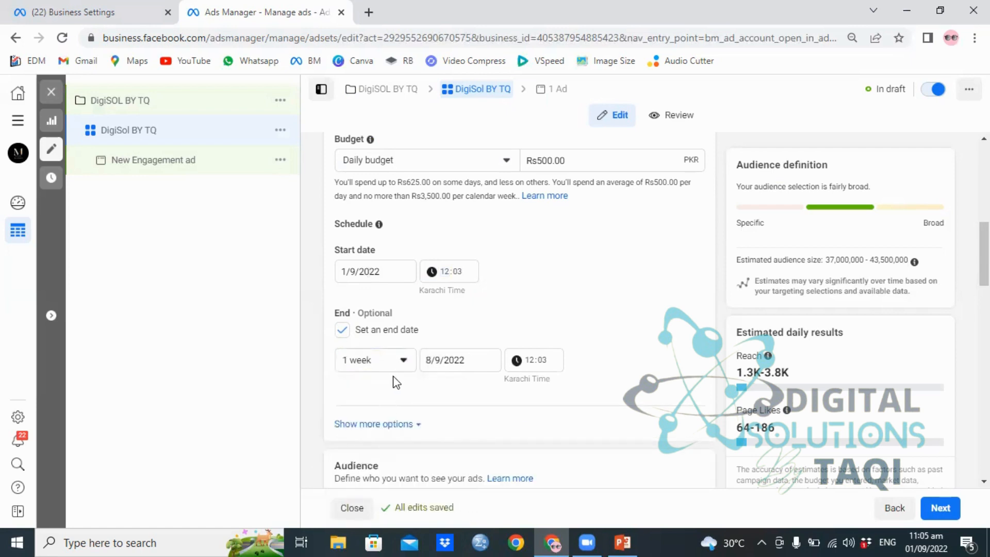
# - Examine the saved audience PA and the location, age and targeting settings for a new audience
pyautogui.scroll(-3, 396, 383)
pyautogui.scroll(-3, 465, 364)
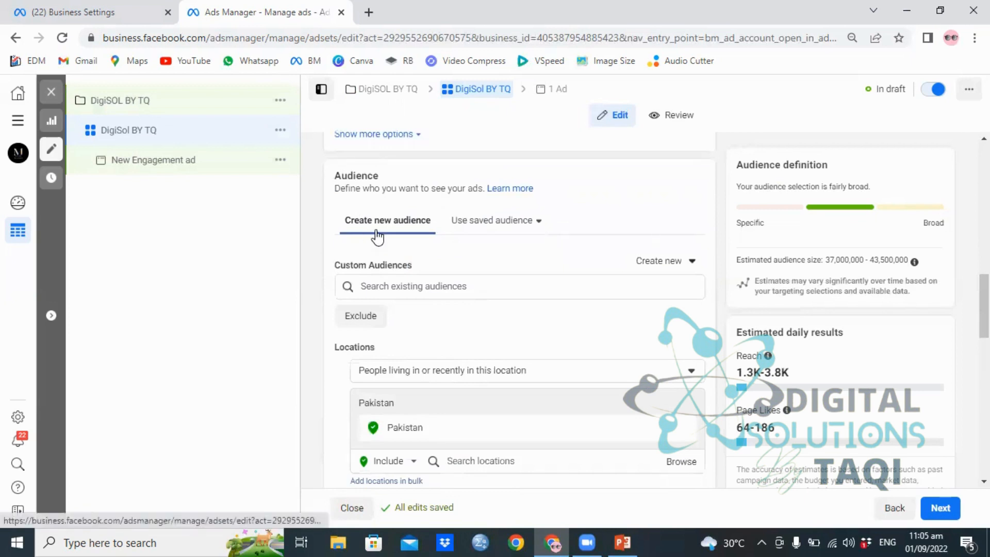
pyautogui.click(496, 221)
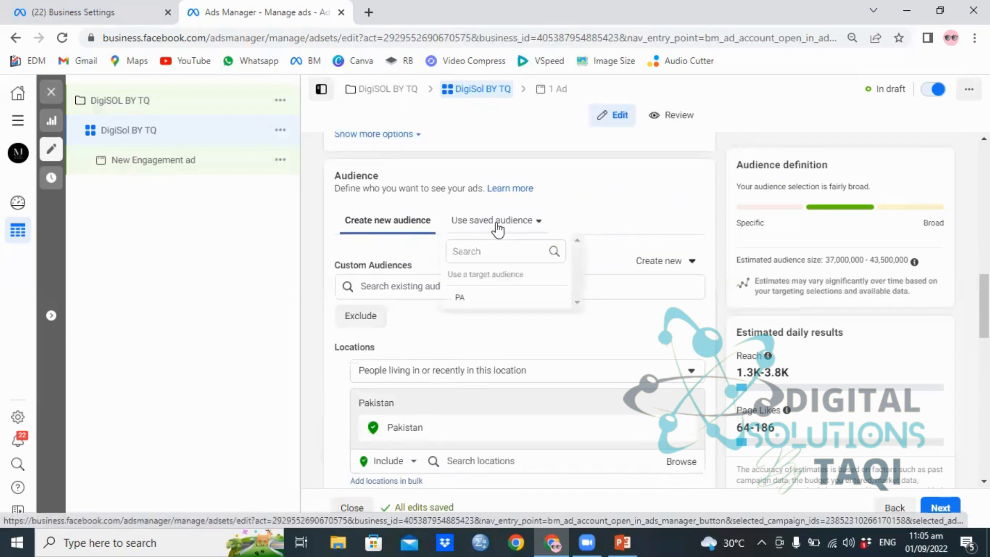
pyautogui.moveTo(483, 299)
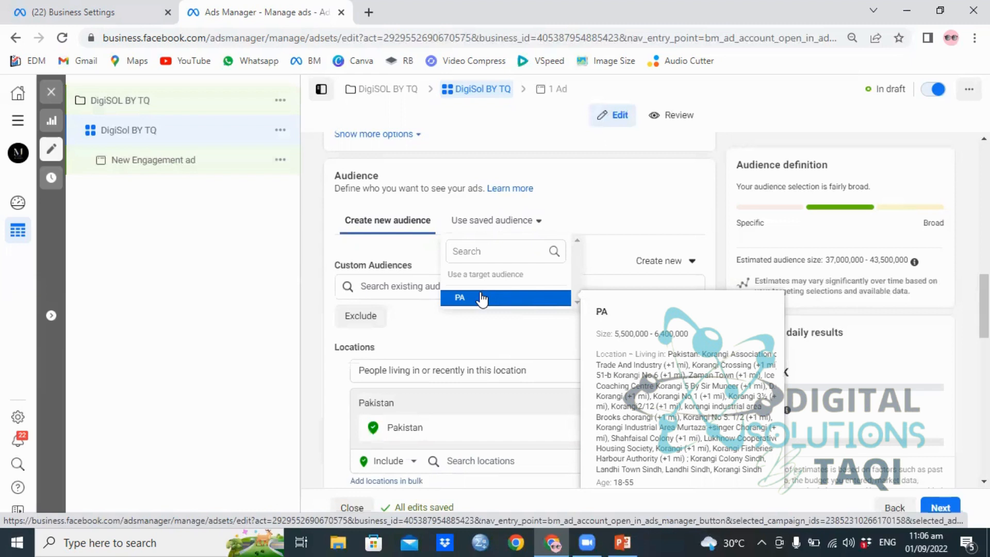
pyautogui.click(581, 199)
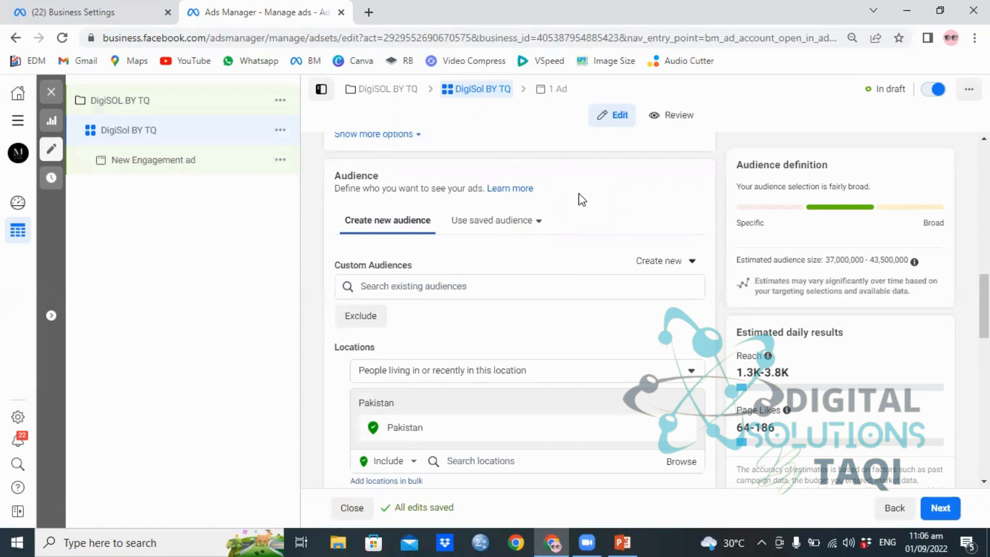
pyautogui.scroll(-4, 580, 198)
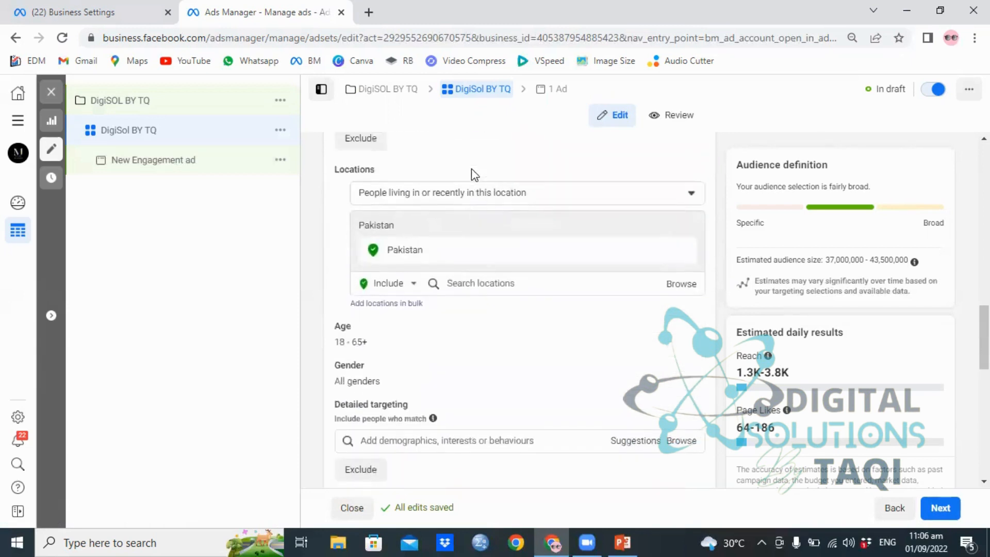
# - Review the location targeting types and keep People living in or recently in this location
pyautogui.scroll(1, 474, 175)
pyautogui.click(638, 234)
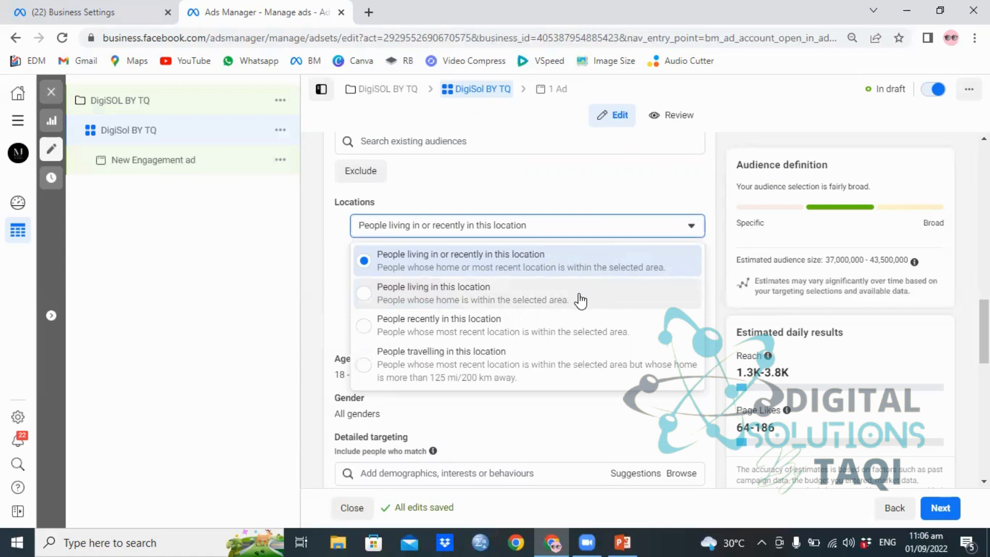
pyautogui.click(464, 269)
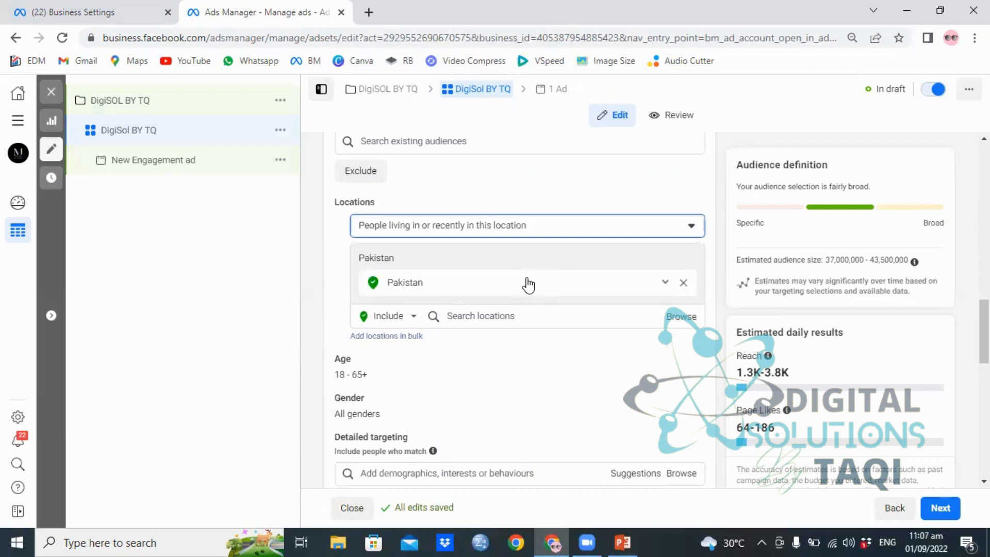
# - Add India and İran Caddesi, Ankara, Ankara Province, Turkey to the audience's included locations
pyautogui.click(503, 322)
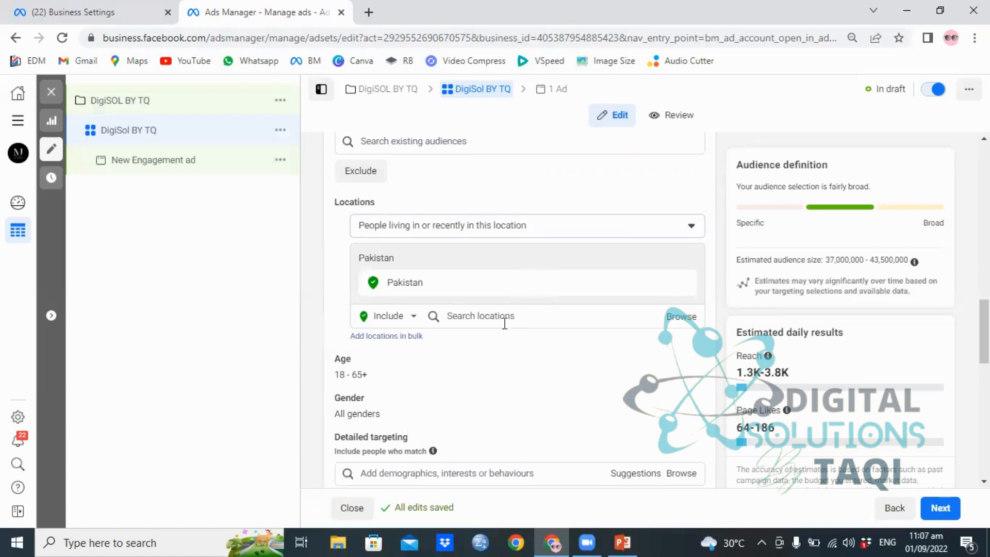
pyautogui.write('India')
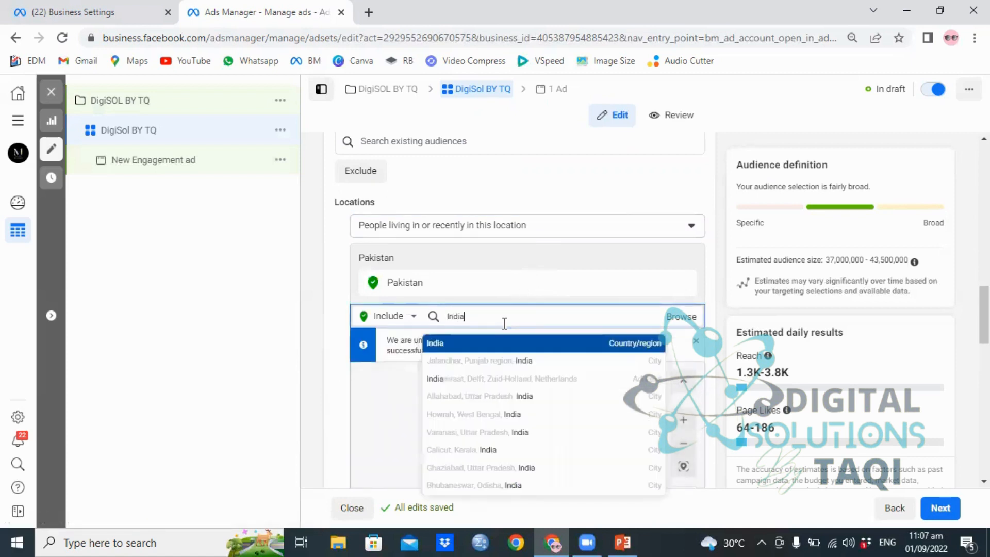
pyautogui.press('Return')
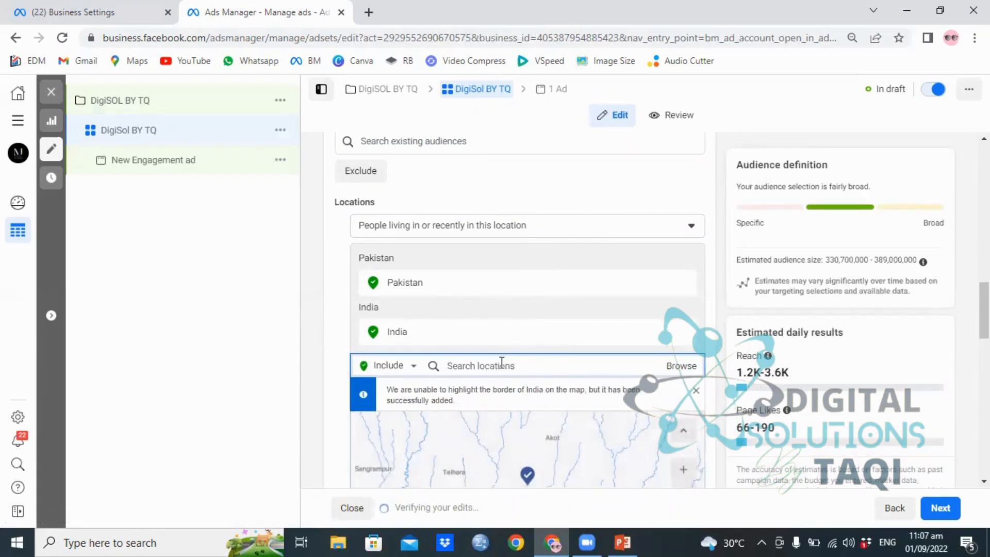
pyautogui.write('Iran')
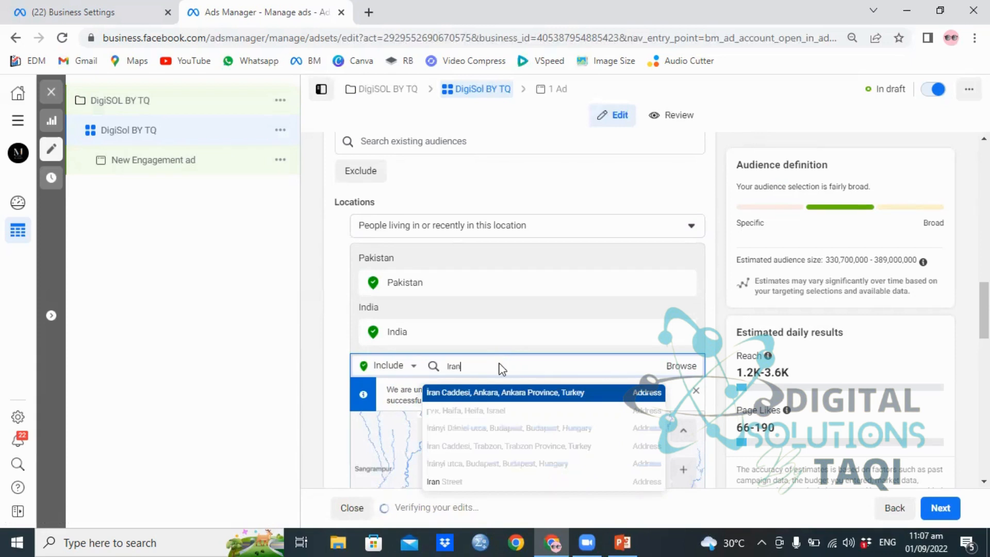
pyautogui.press('Return')
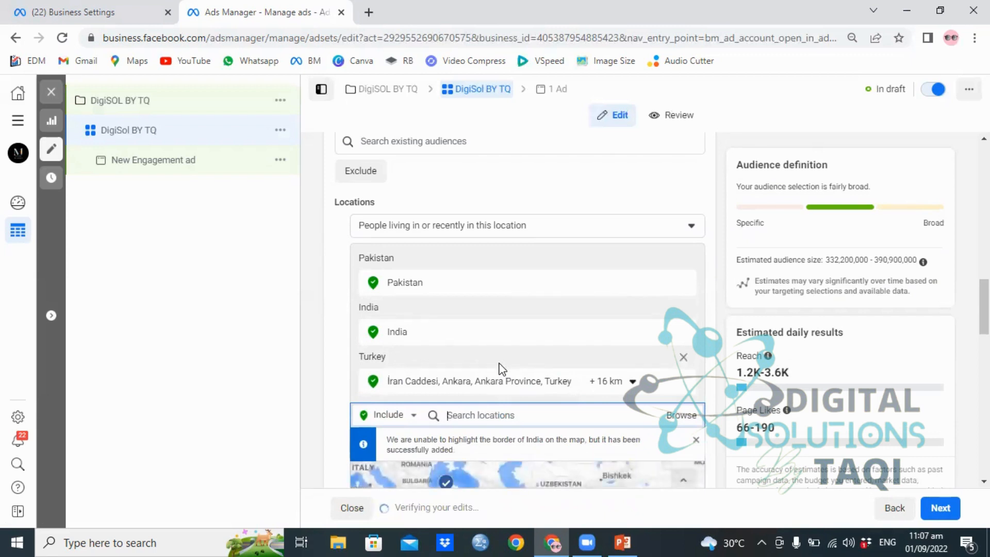
# - Remove the Turkey address, India and Pakistan from the audience's included locations
pyautogui.click(683, 357)
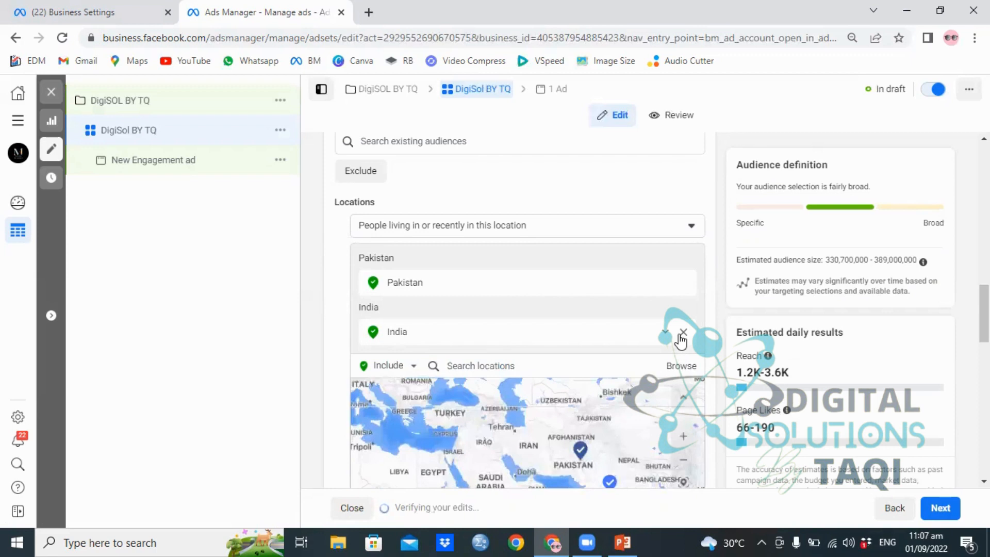
pyautogui.click(683, 332)
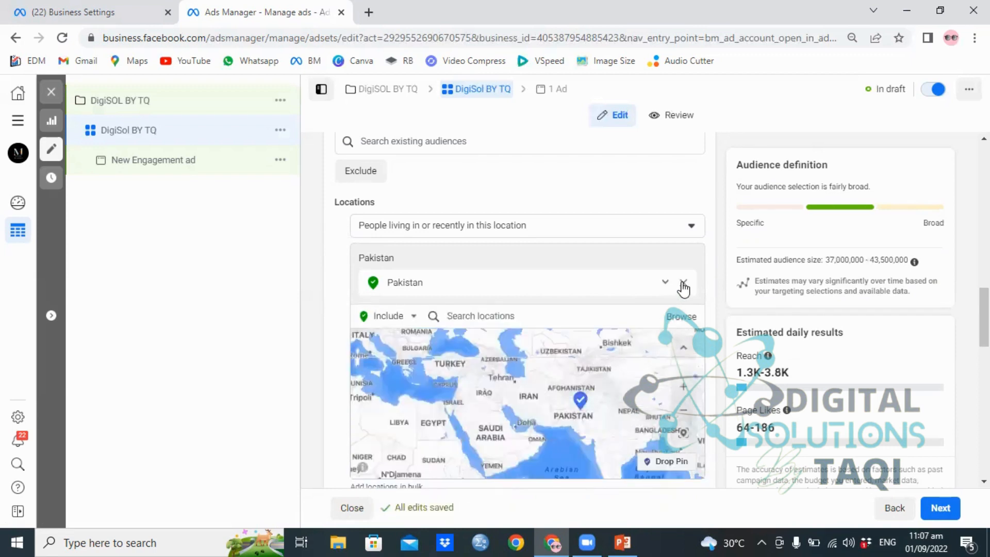
pyautogui.click(683, 284)
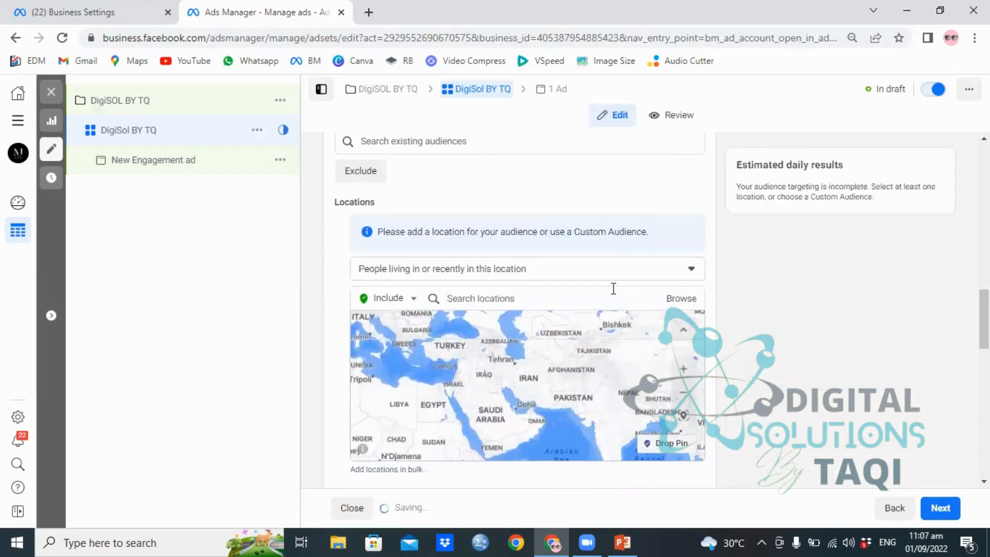
# - Add the city Karachi, Sindh, Pakistan as an included location and restrict it to the current city only
pyautogui.click(532, 299)
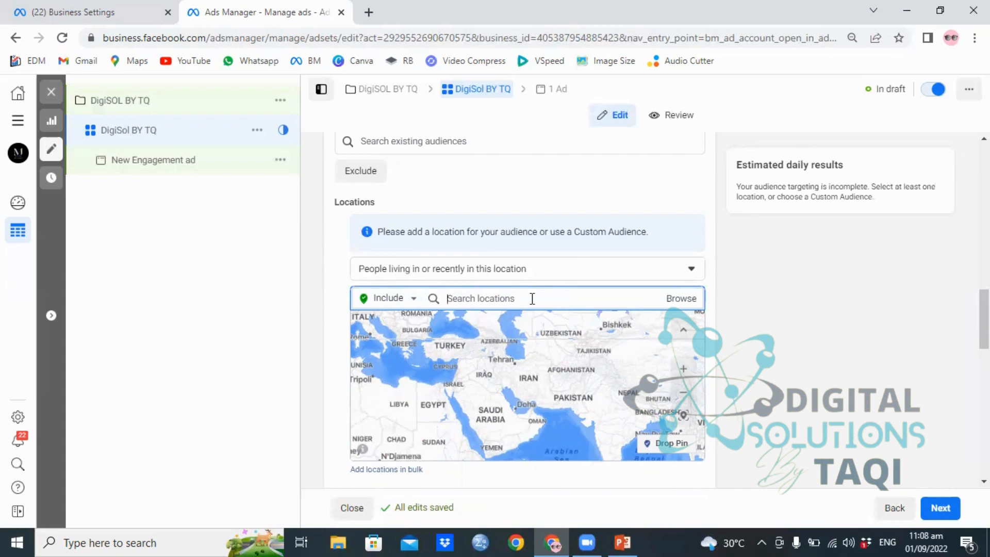
pyautogui.write('Karac')
pyautogui.press('BackSpace')
pyautogui.write('cg')
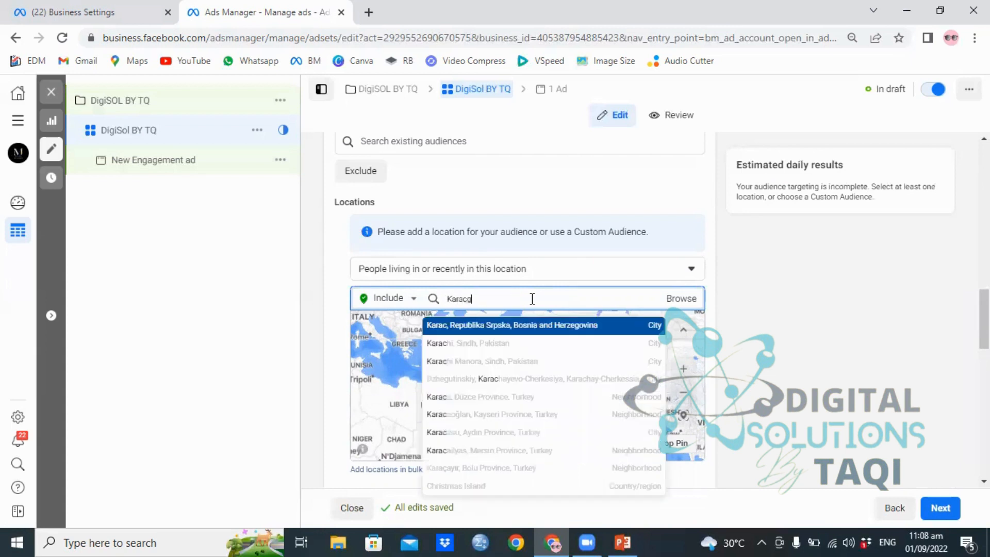
pyautogui.press('BackSpace')
pyautogui.write('hi')
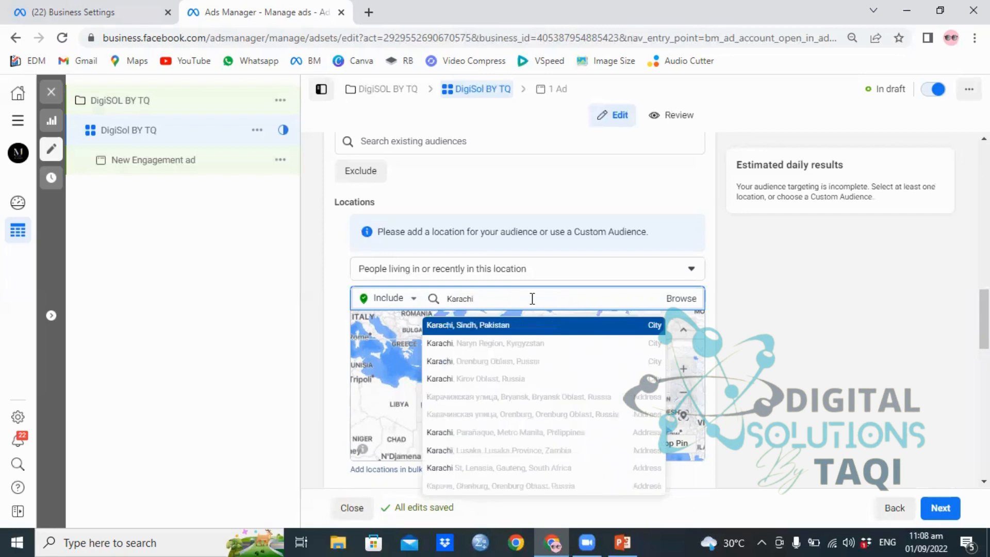
pyautogui.press('Return')
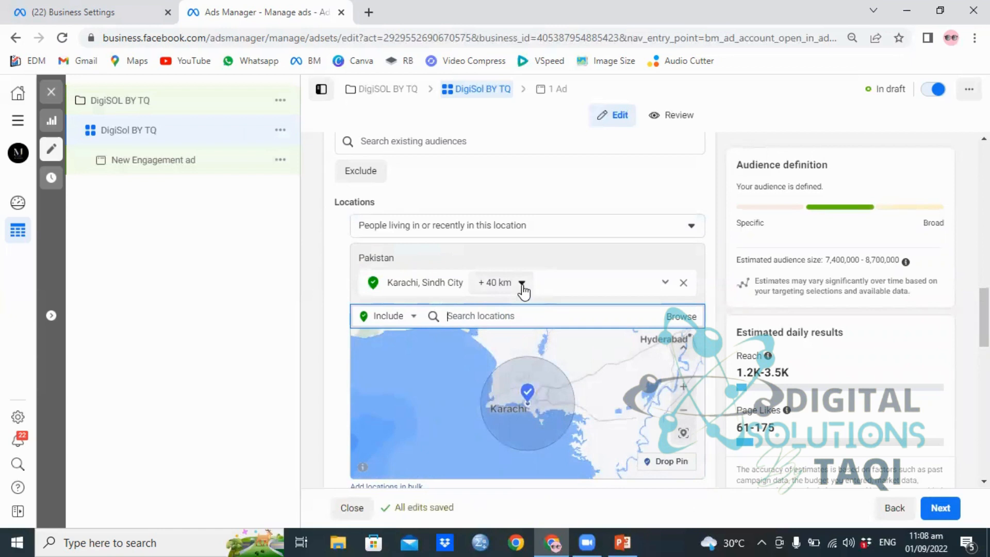
pyautogui.click(522, 283)
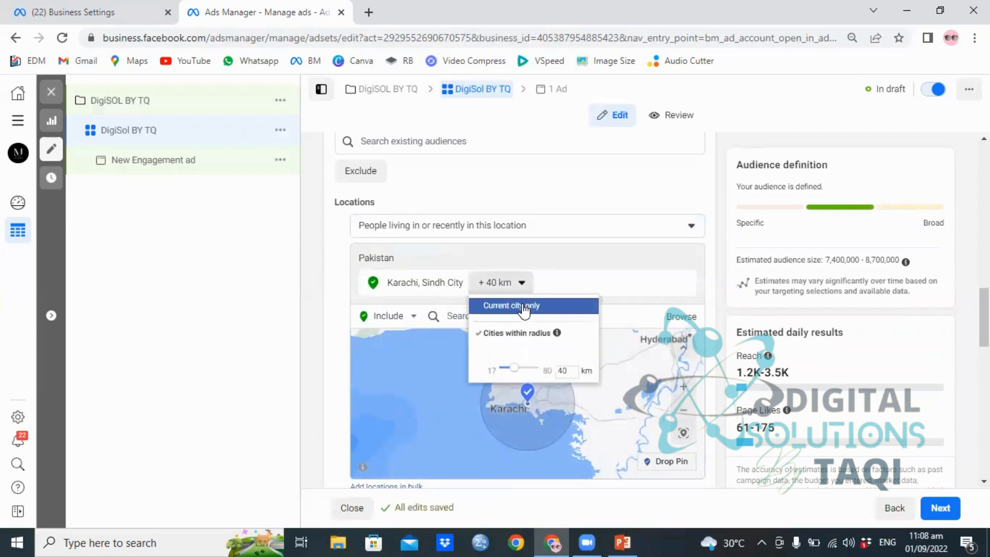
pyautogui.click(569, 309)
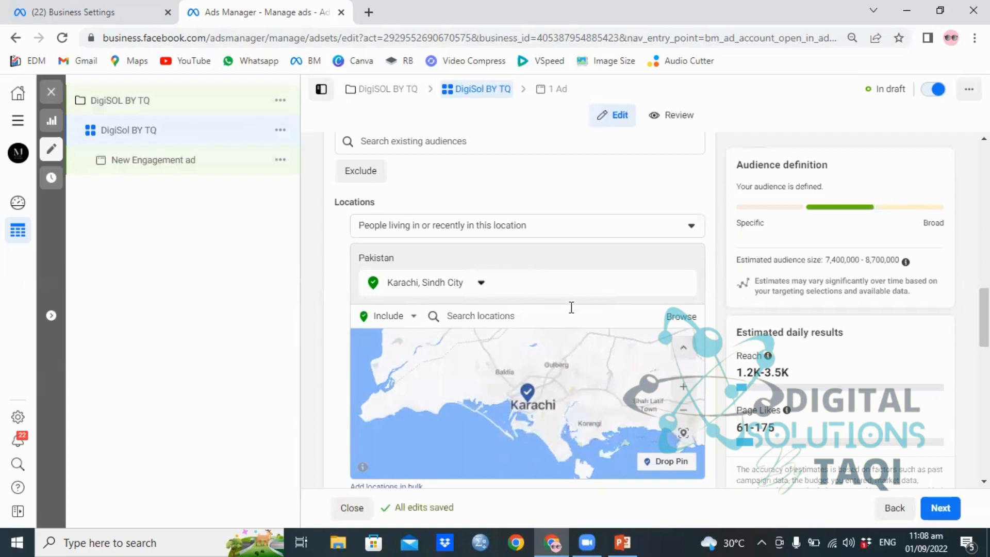
# - Add the cities Lahore and Islamabad in Punjab, Pakistan to the included locations
pyautogui.click(556, 315)
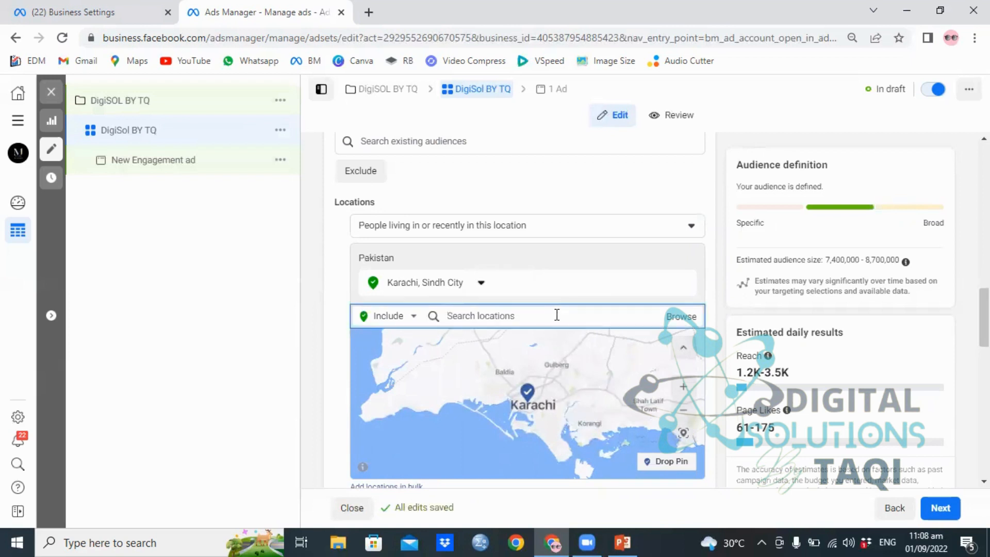
pyautogui.write('Lahore')
pyautogui.press('Return')
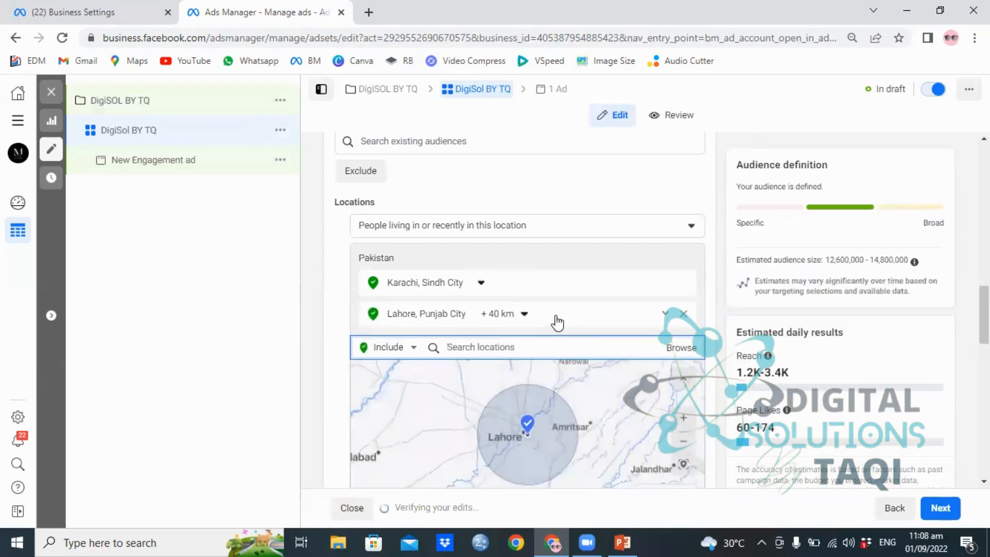
pyautogui.write('Isl')
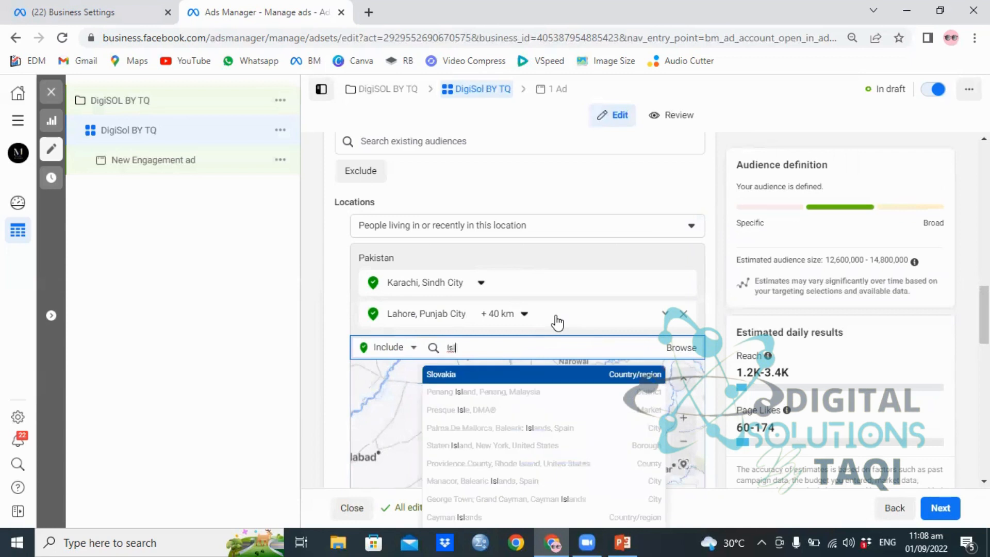
pyautogui.write('amabad')
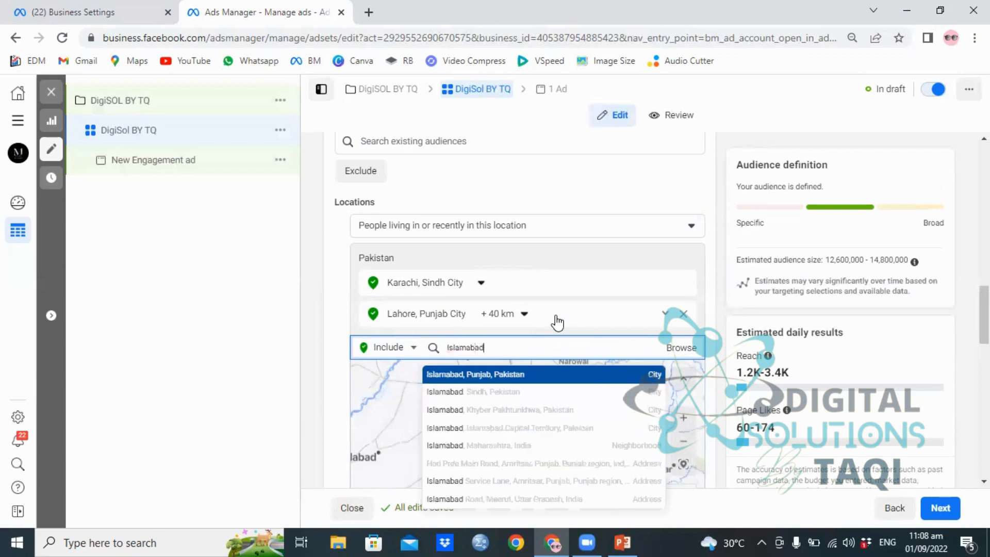
pyautogui.click(501, 375)
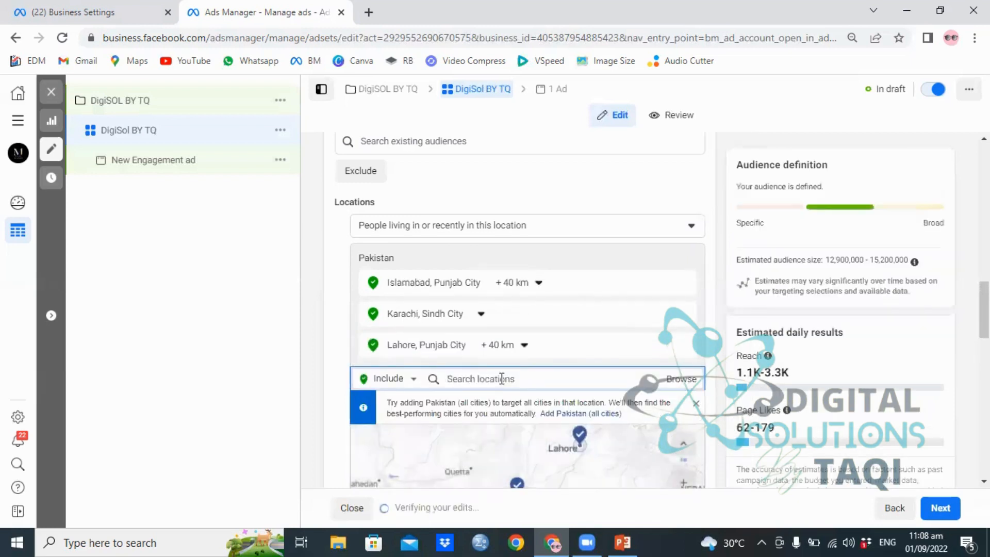
# - Restrict both the Lahore and Islamabad locations to the current city only
pyautogui.click(523, 346)
pyautogui.click(511, 368)
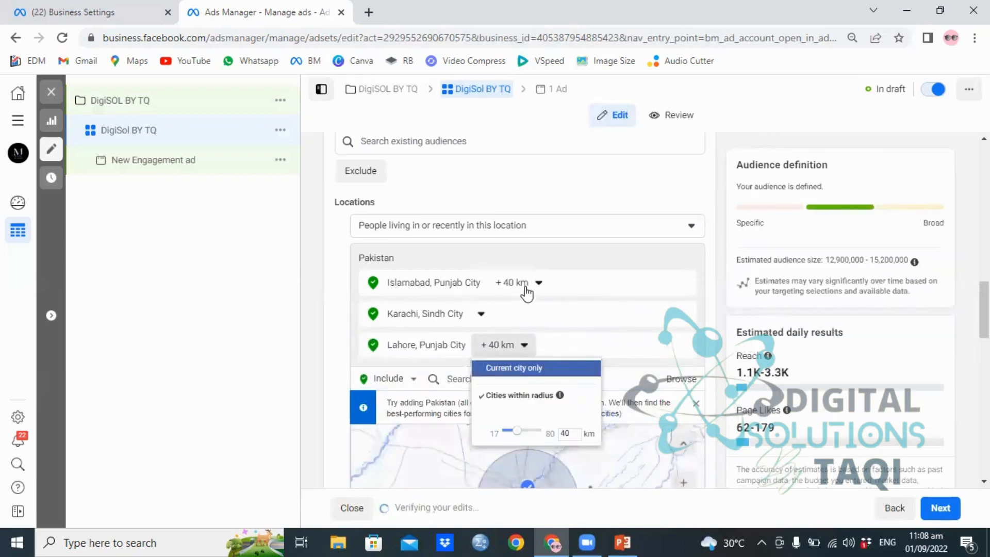
pyautogui.click(536, 283)
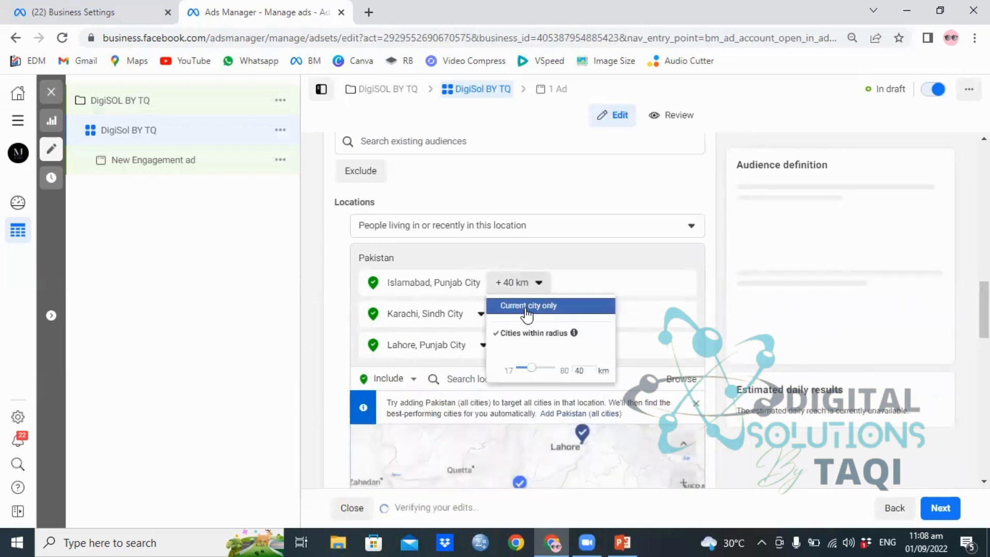
pyautogui.click(527, 309)
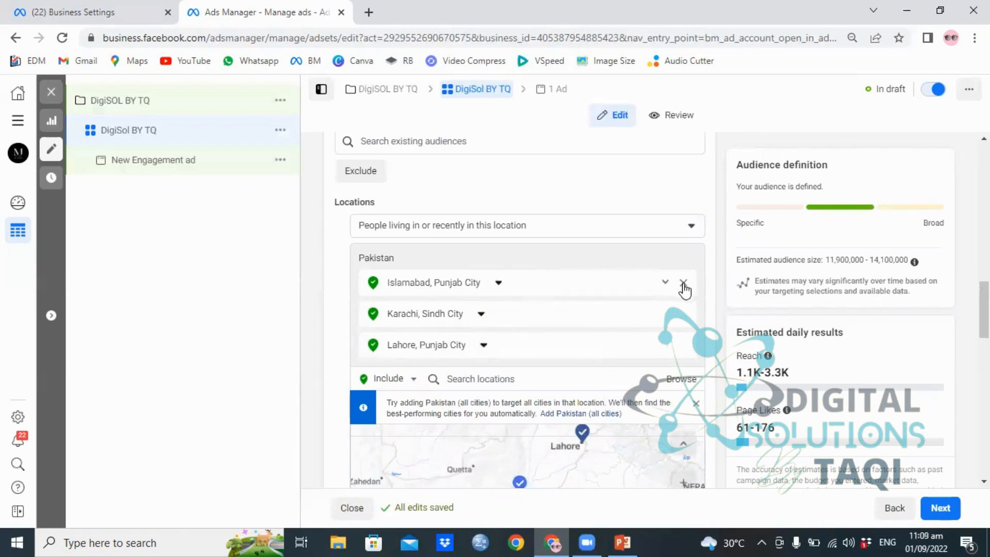
# - Remove Islamabad, Karachi and Lahore from the audience's included locations
pyautogui.click(683, 283)
pyautogui.click(683, 284)
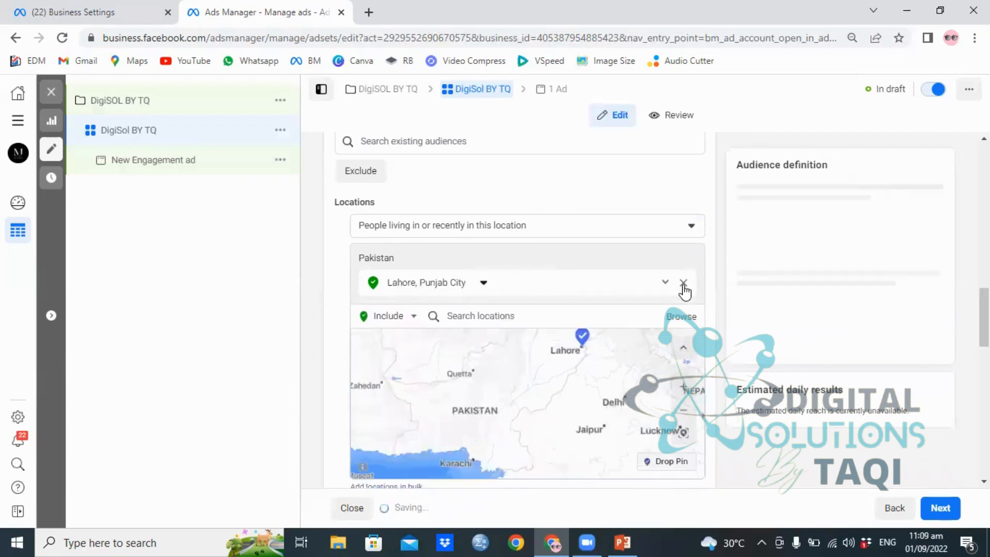
pyautogui.click(682, 284)
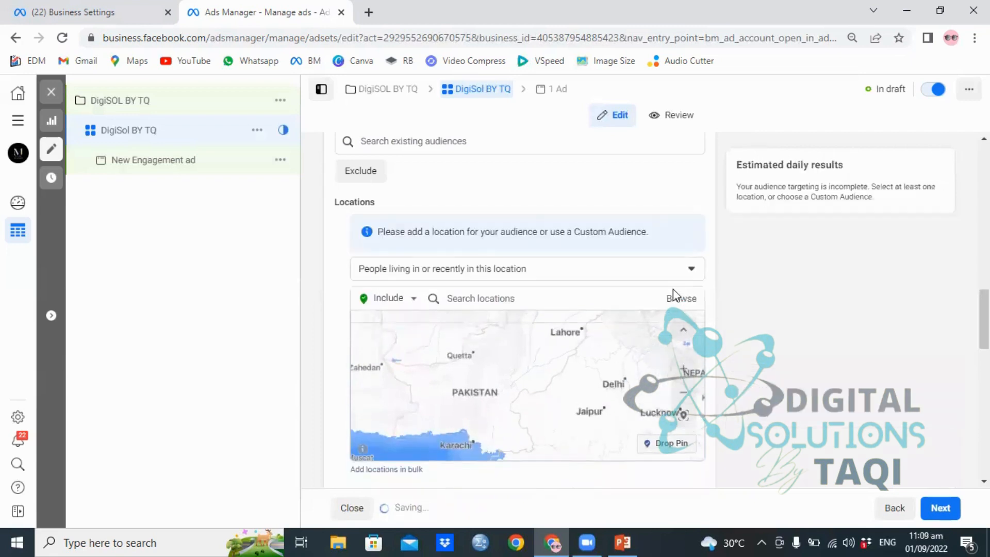
# - Add the place DHA Karachi to the audience's included locations
pyautogui.click(516, 297)
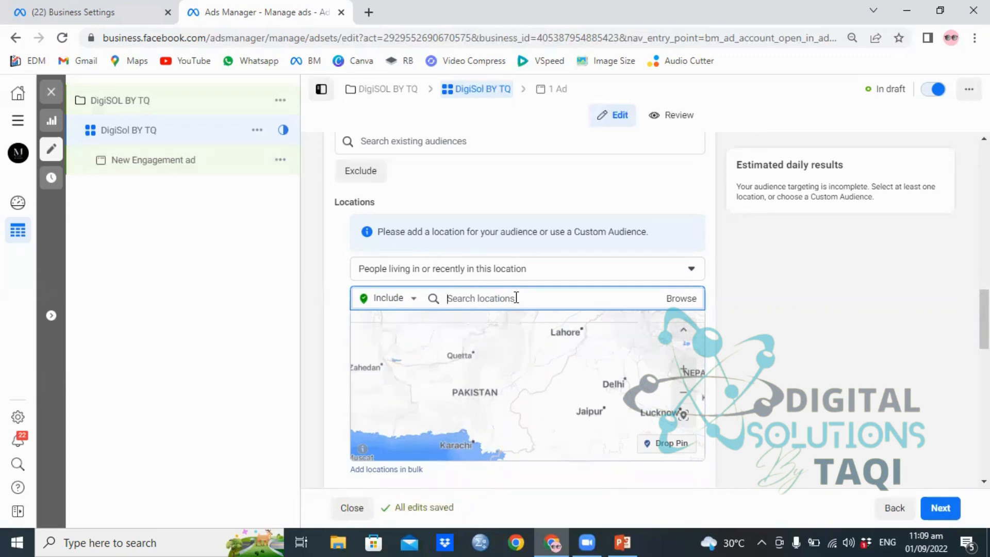
pyautogui.write('DHA')
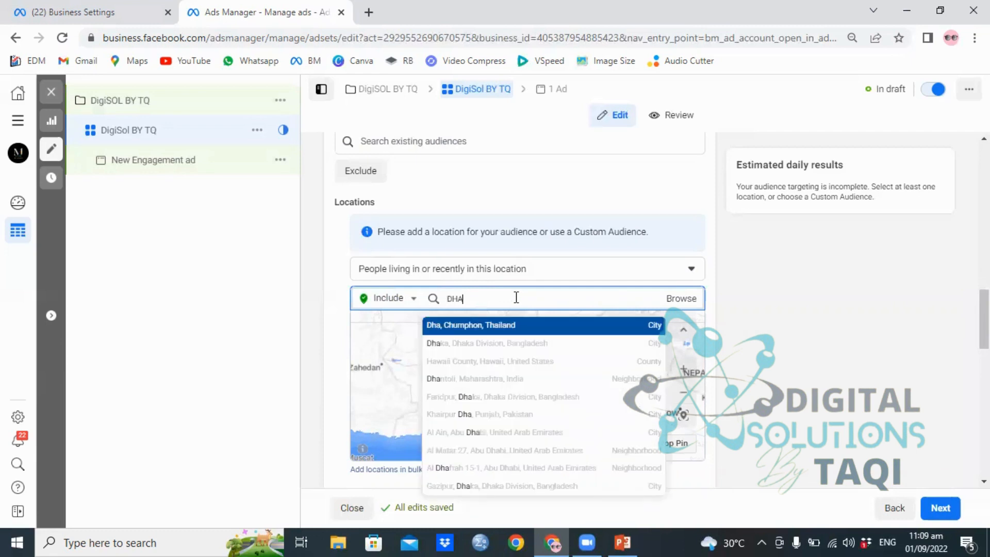
pyautogui.write(' karachi')
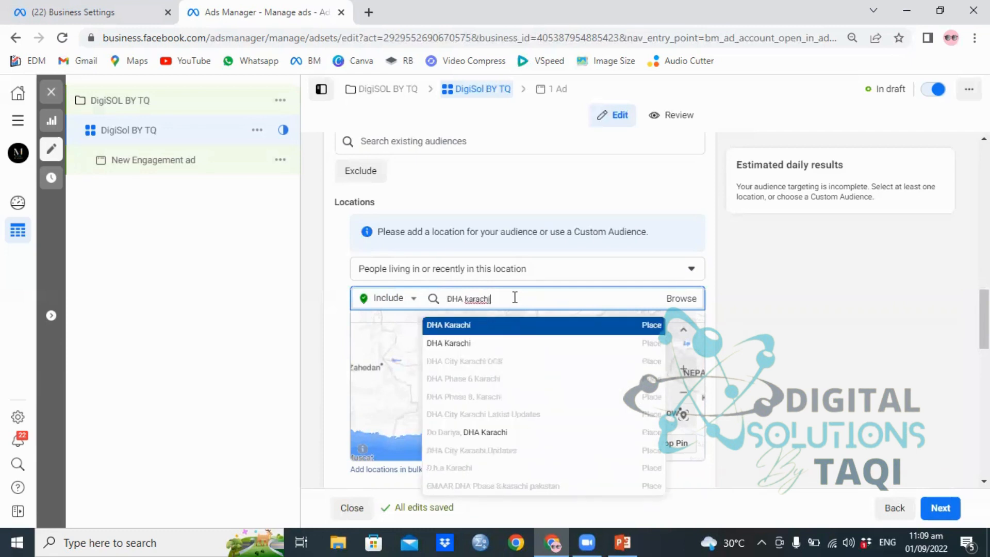
pyautogui.click(503, 327)
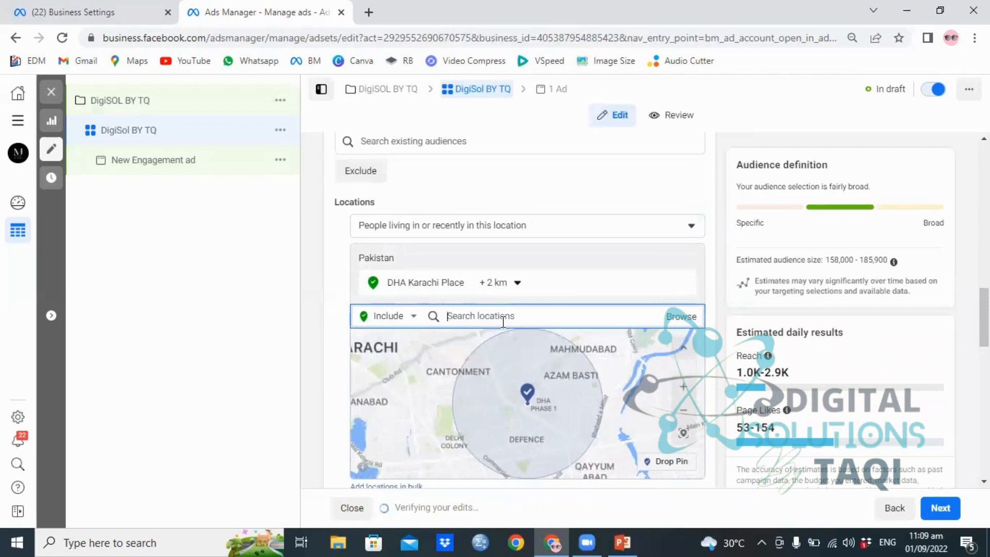
# - Add the places Clifton, Karachi and Bahadurabad Karachi to the audience's included locations
pyautogui.write('Clifton K')
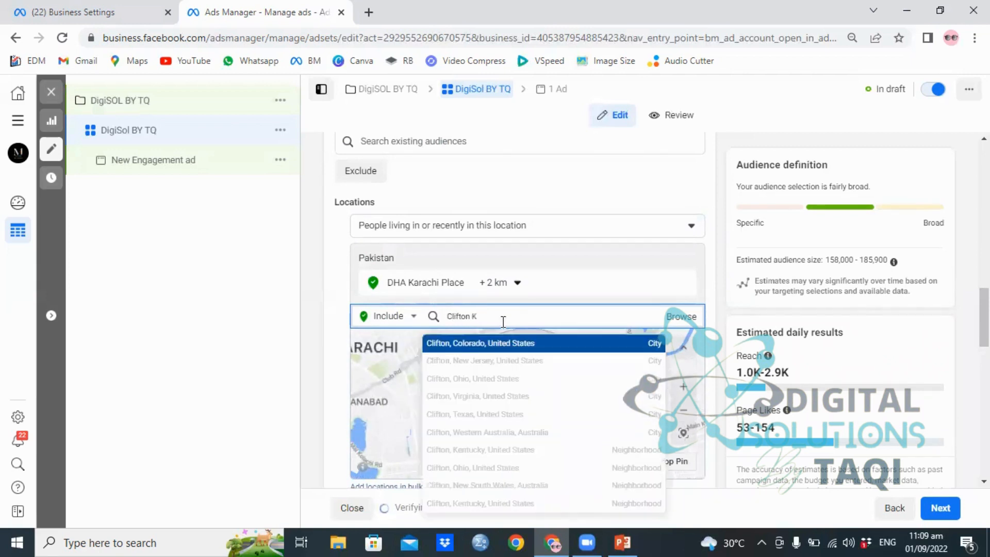
pyautogui.write('aar')
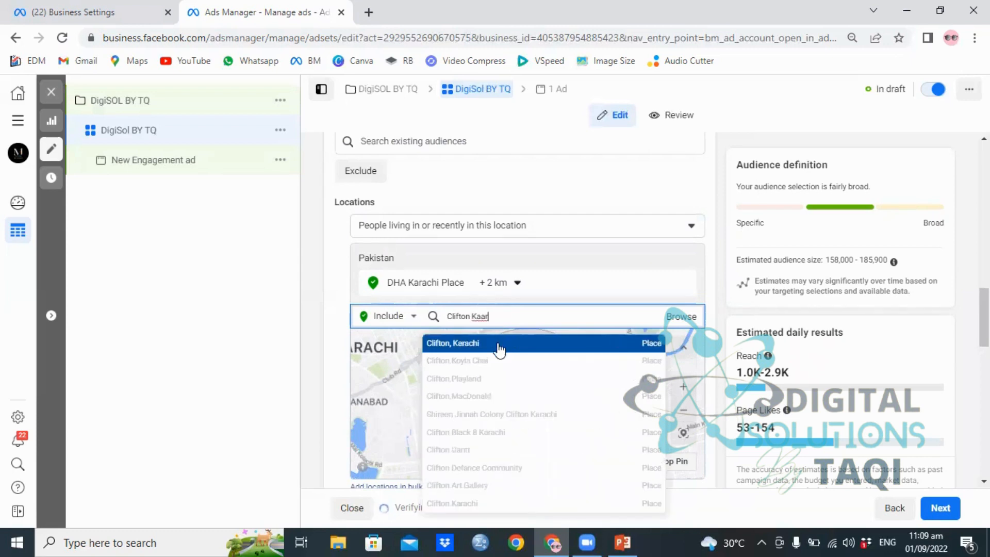
pyautogui.click(498, 345)
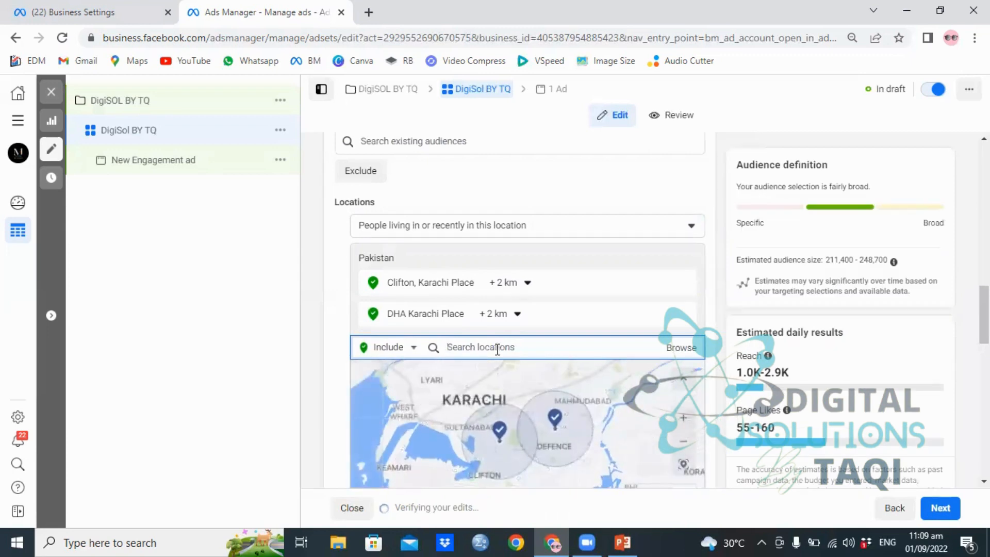
pyautogui.write('Bahadurabad Tarachi')
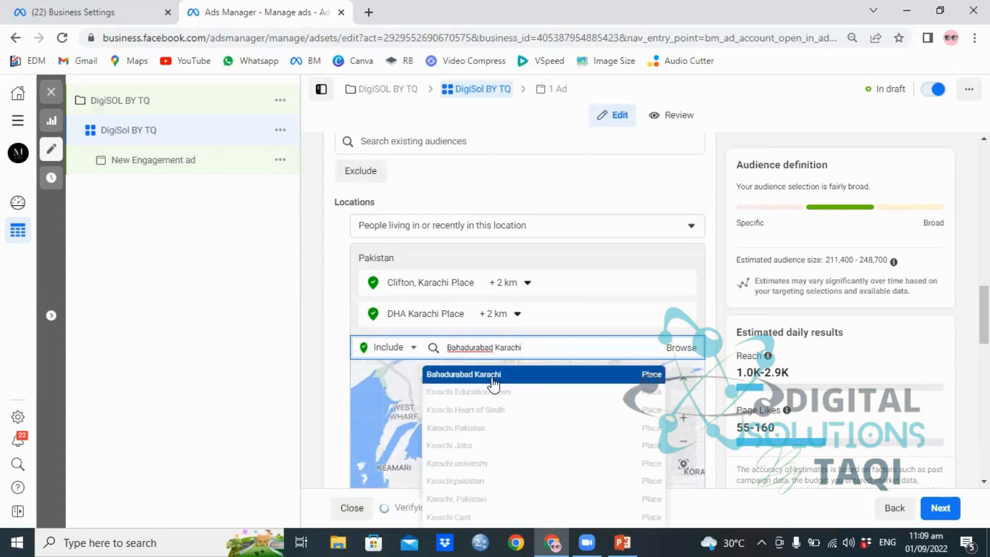
pyautogui.click(494, 384)
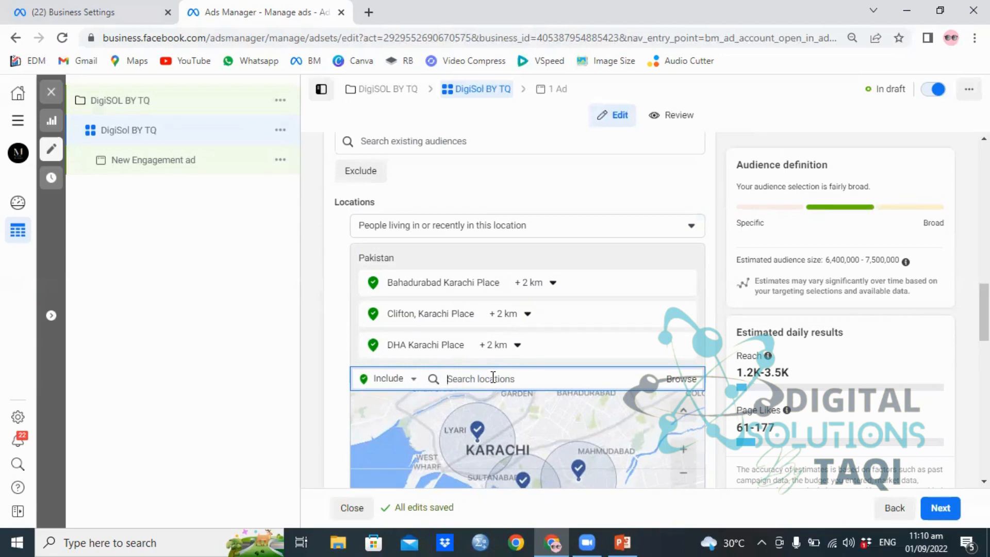
# - Set the audience's maximum age to 35 and open the gender setting for editing
pyautogui.scroll(-6, 493, 377)
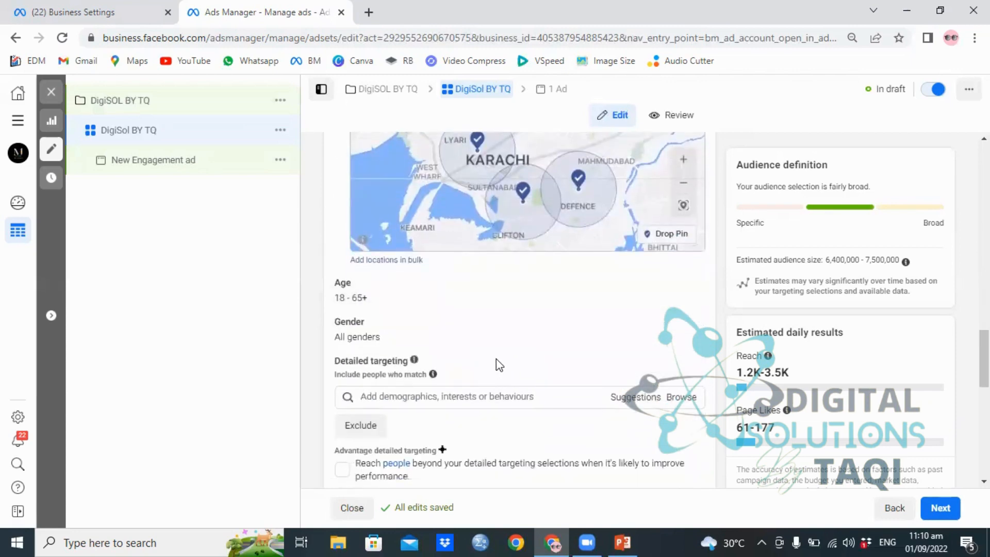
pyautogui.scroll(-2, 493, 353)
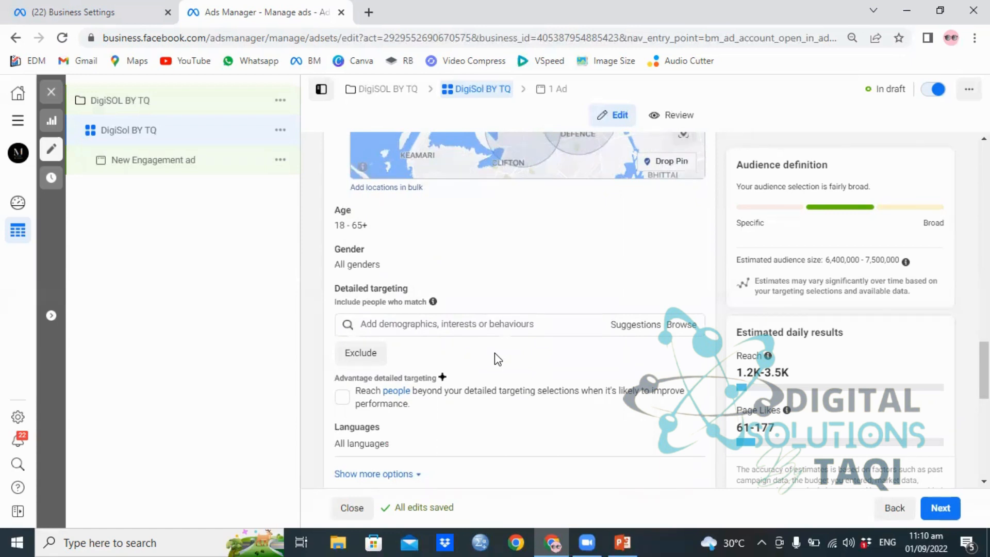
pyautogui.click(683, 211)
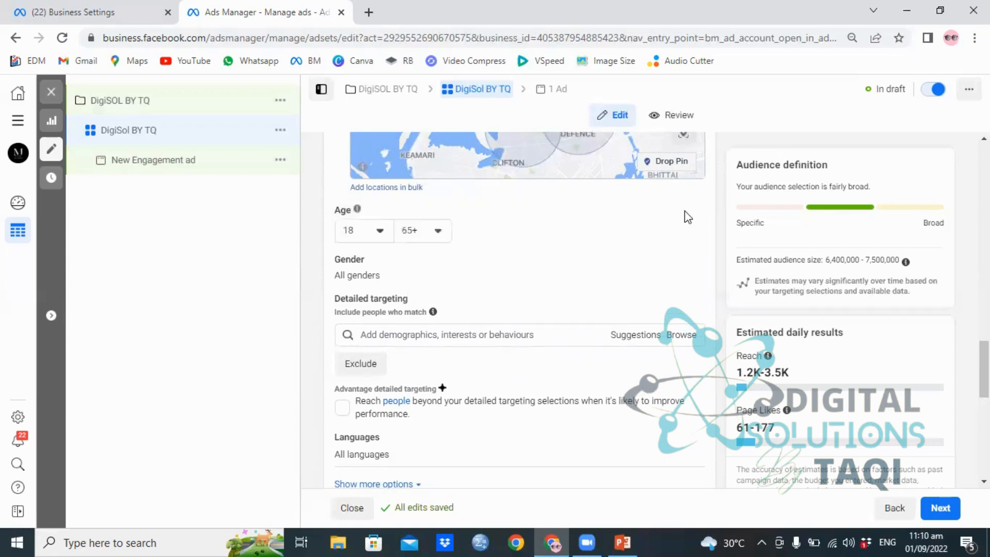
pyautogui.click(439, 231)
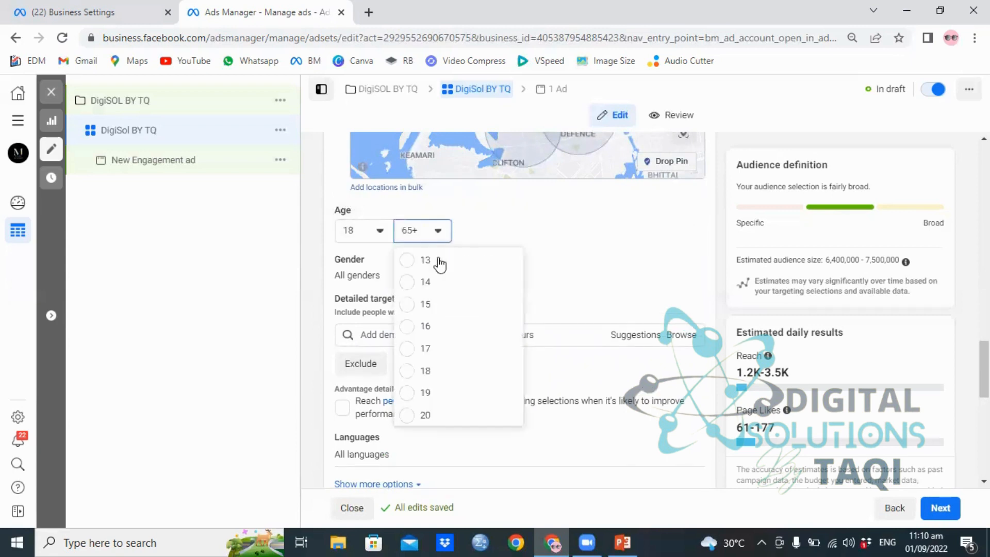
pyautogui.scroll(5, 449, 320)
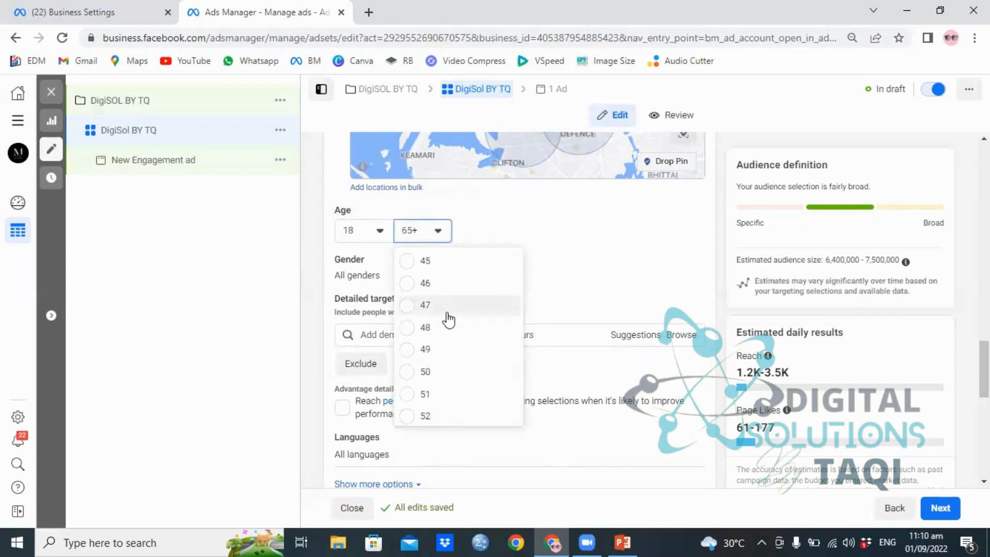
pyautogui.scroll(3, 448, 320)
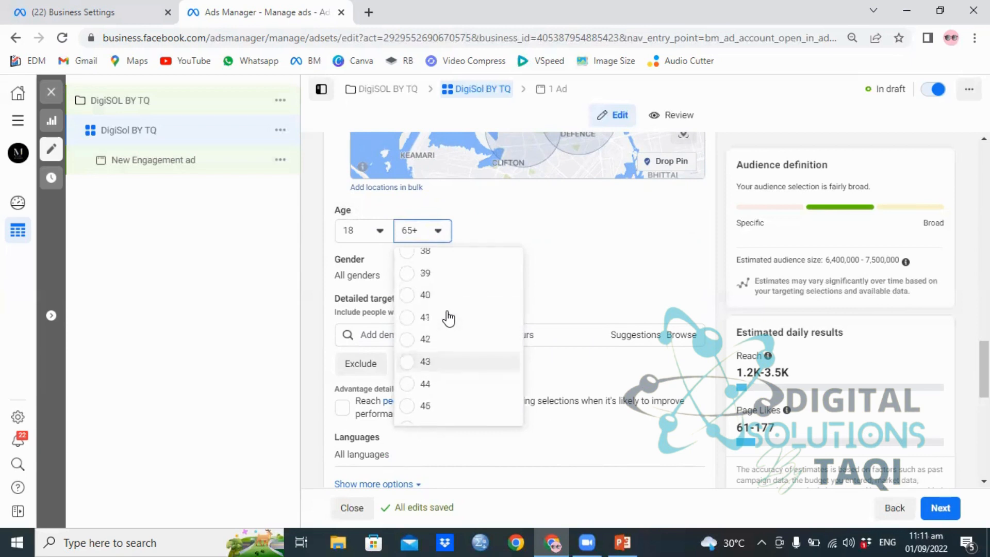
pyautogui.scroll(1, 448, 318)
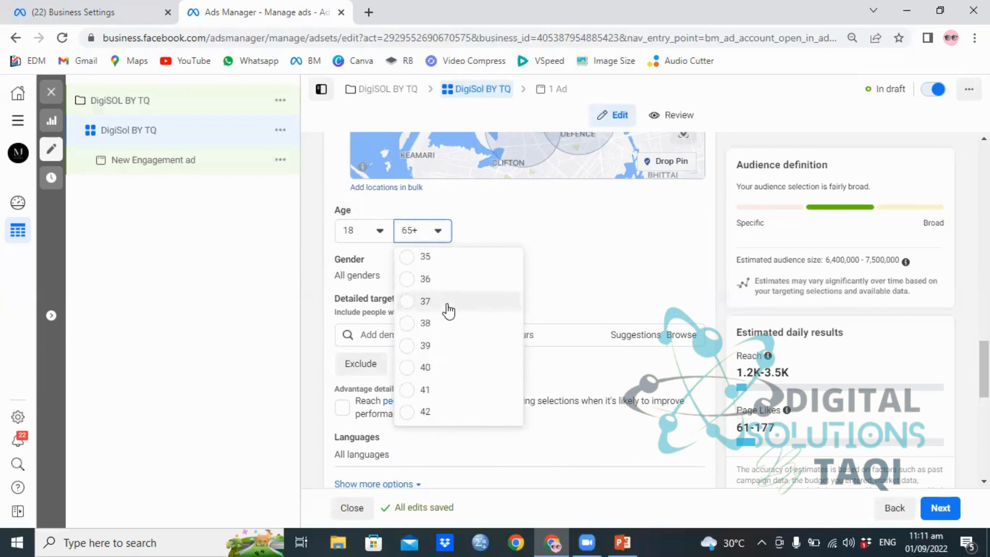
pyautogui.click(442, 263)
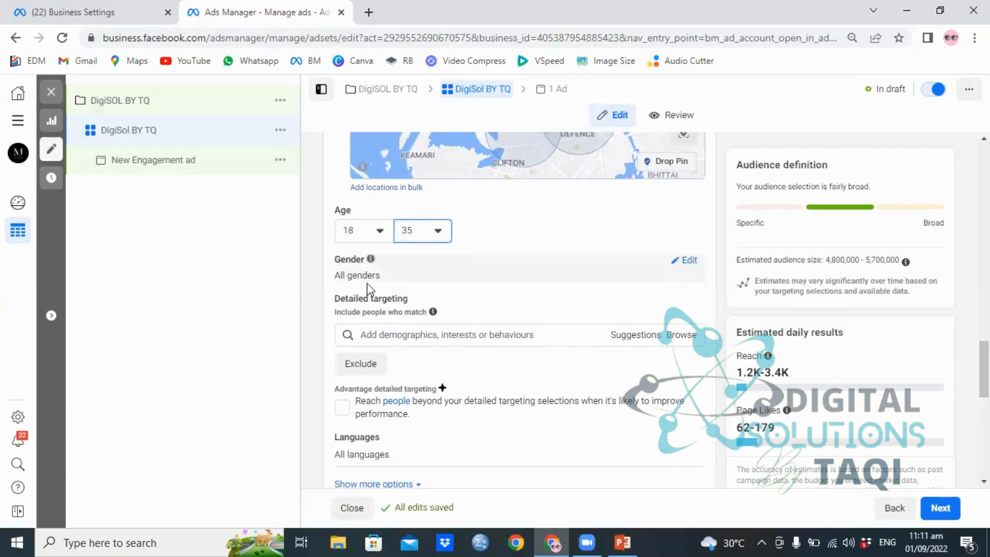
pyautogui.click(689, 262)
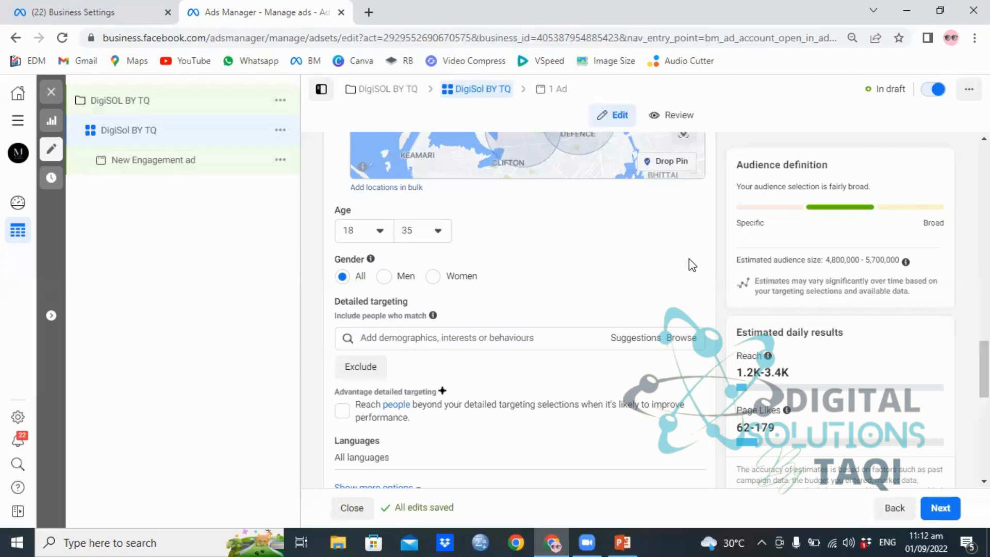
# - Add the Digital marketing interest and the Online-Marketing field of study to the audience's detailed targeting
pyautogui.click(406, 338)
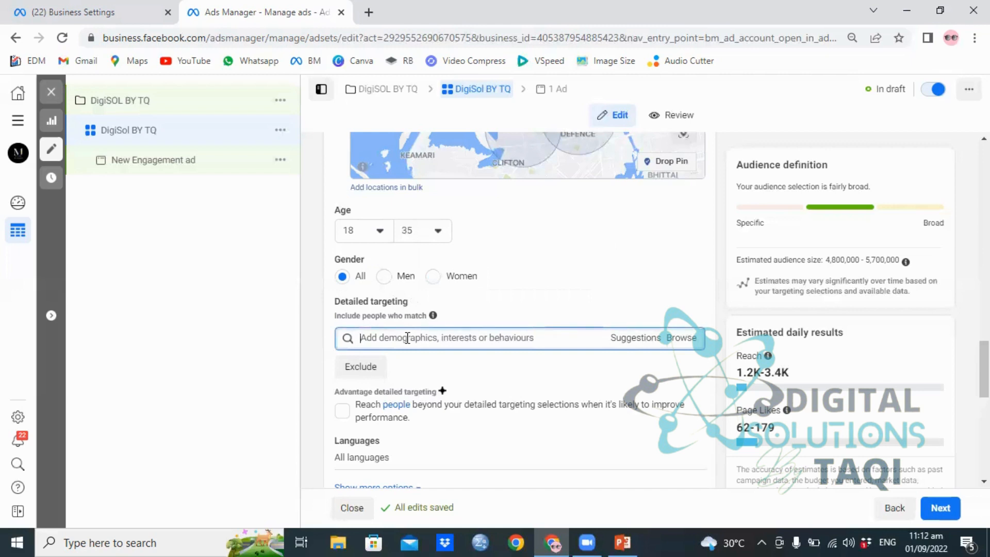
pyautogui.write('d')
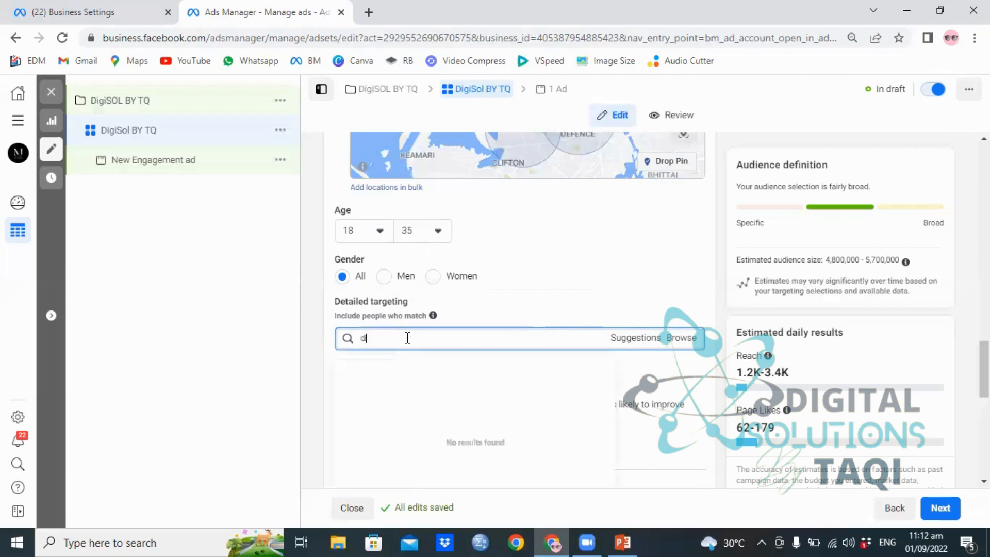
pyautogui.write('igital marketing')
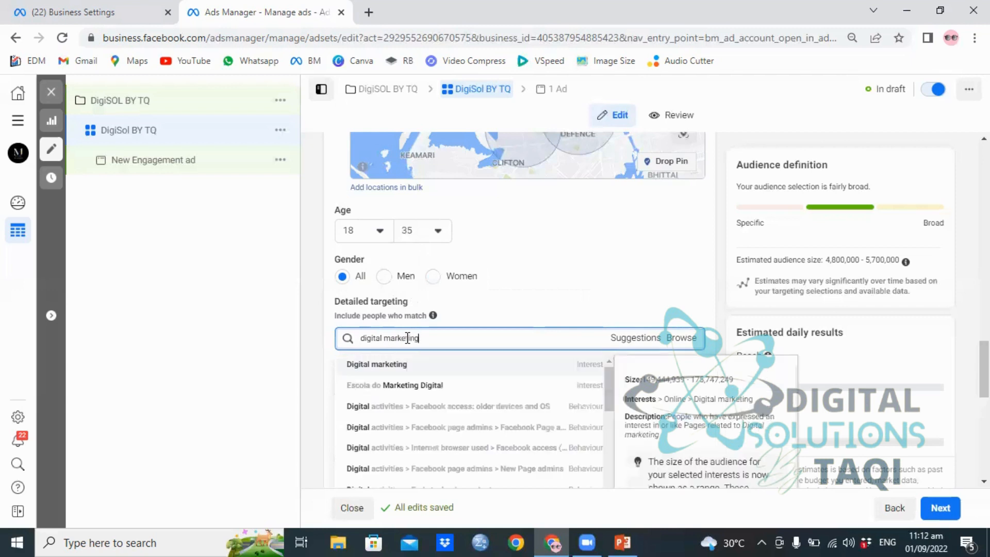
pyautogui.click(393, 371)
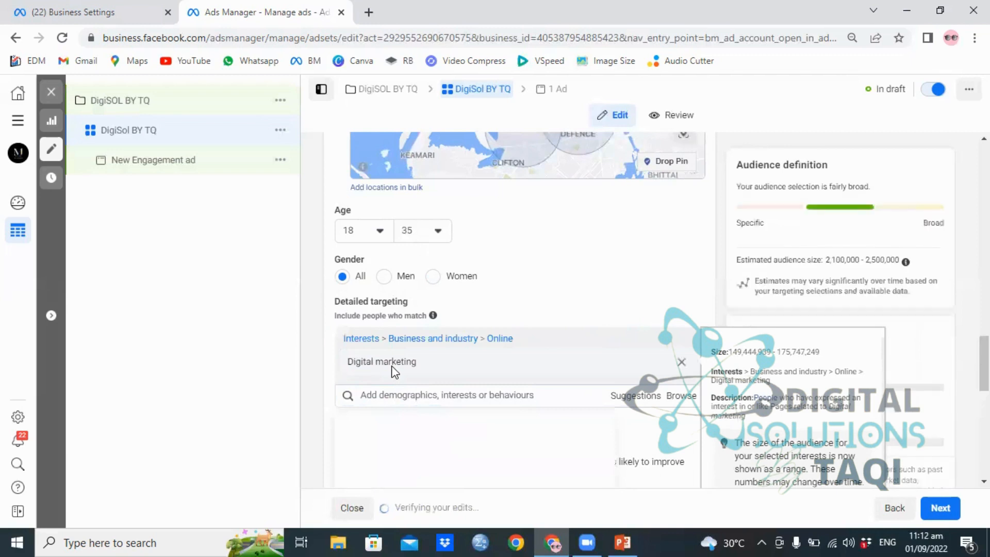
pyautogui.write('online')
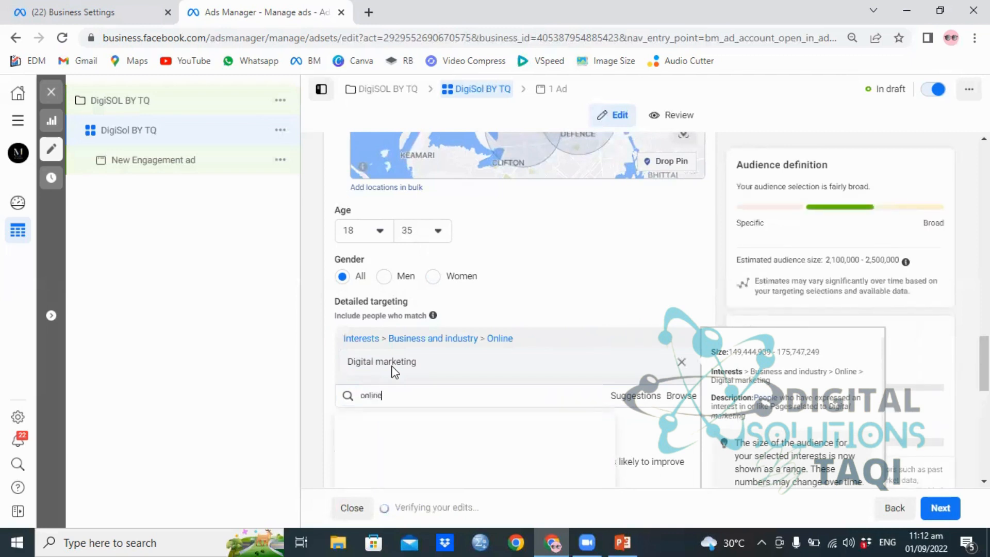
pyautogui.write(' mark')
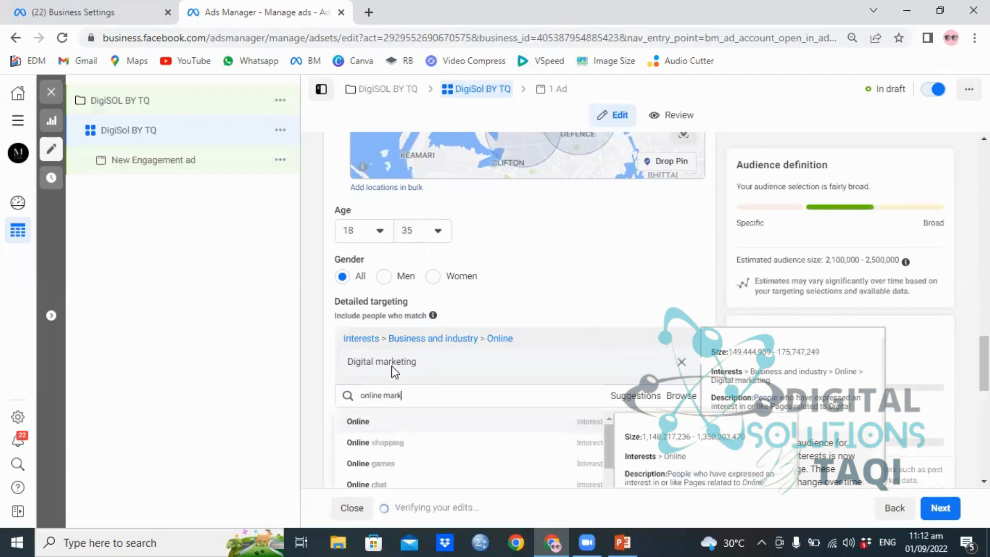
pyautogui.write('eting')
pyautogui.click(399, 422)
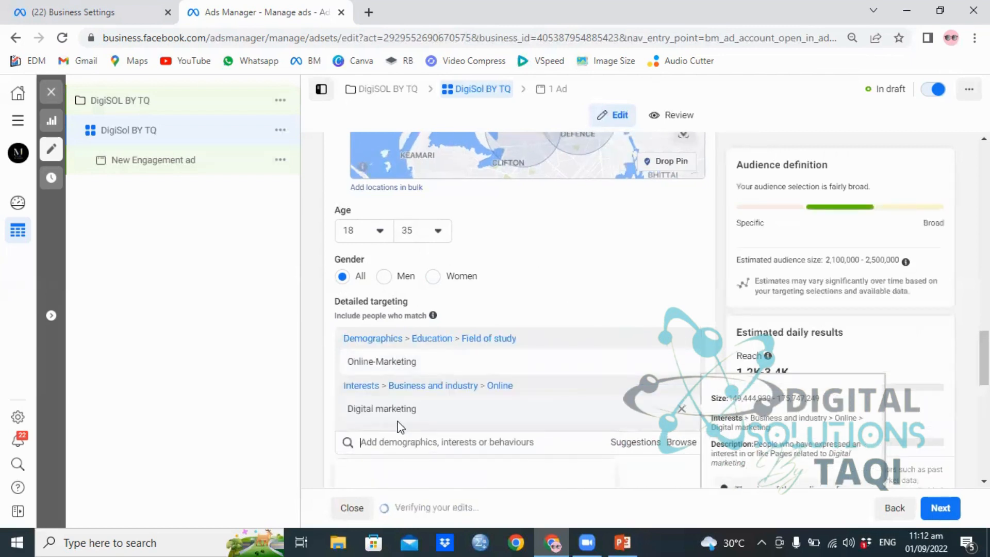
# - Search the detailed targeting for "computer studies" and add the Computer science interest
pyautogui.write('comp')
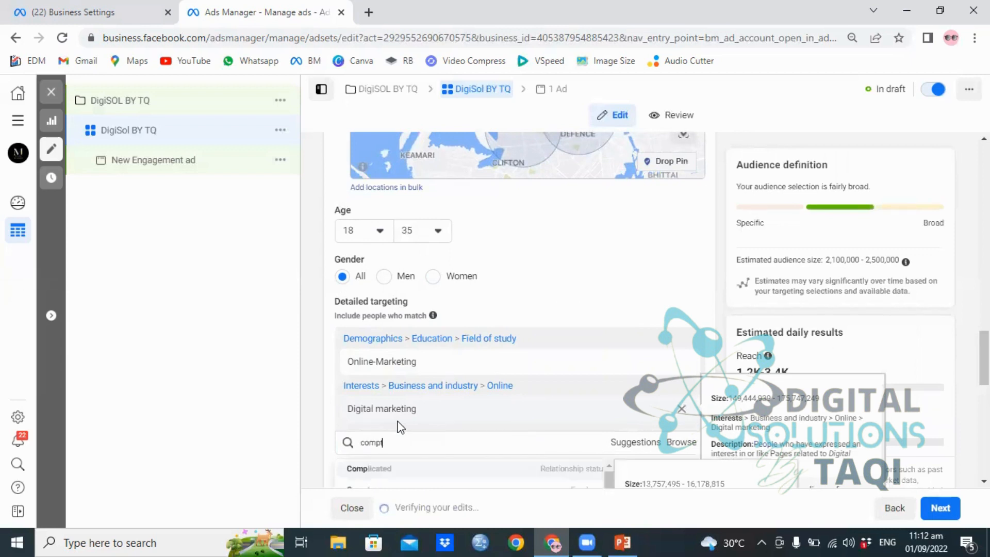
pyautogui.write('ter studies')
pyautogui.scroll(-1, 396, 476)
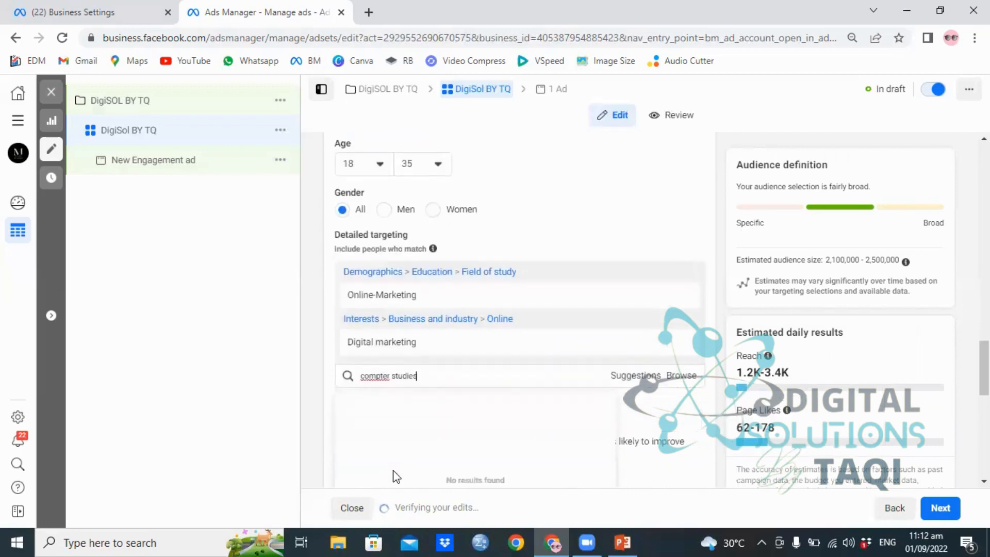
pyautogui.rightClick(382, 370)
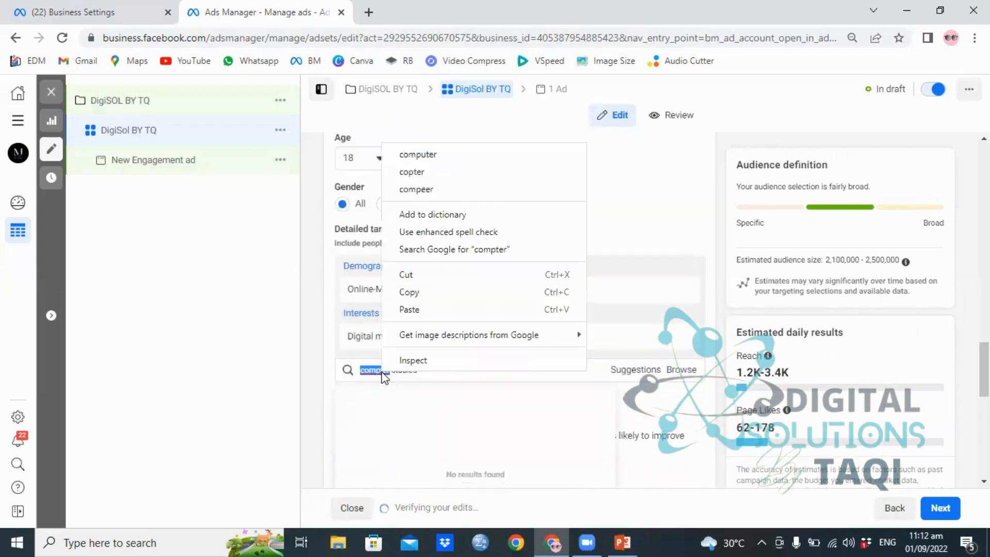
pyautogui.click(410, 154)
pyautogui.click(456, 368)
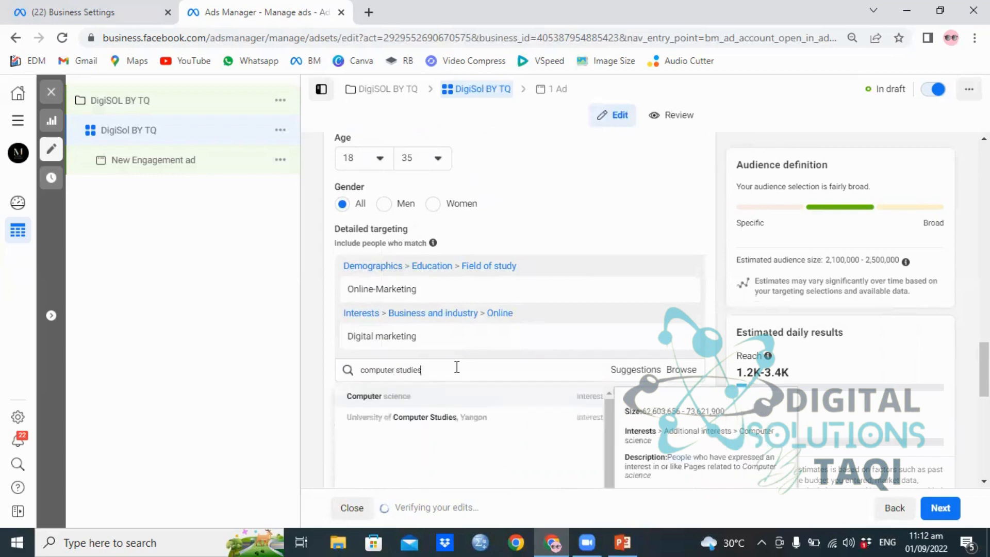
pyautogui.click(399, 397)
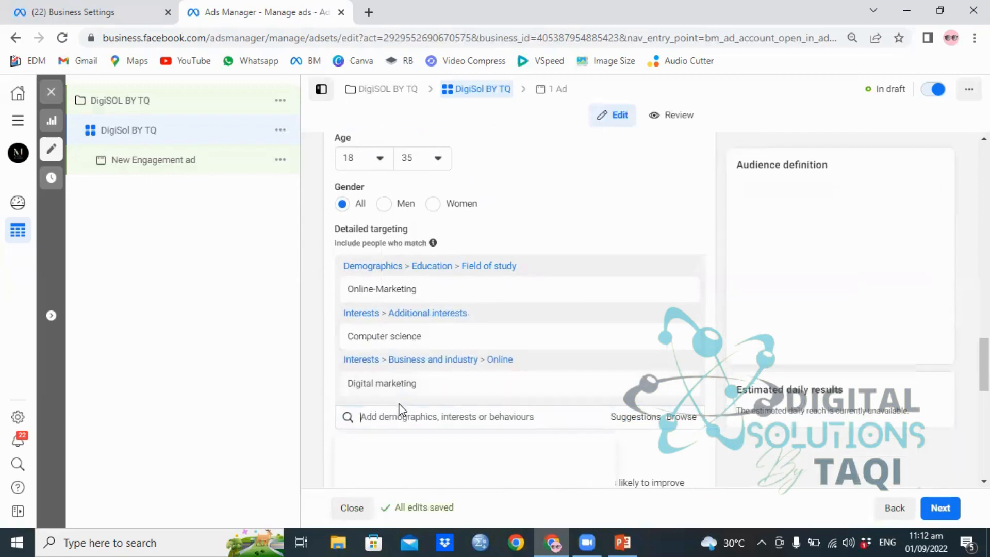
# - Add the Sales industry and the E-commerce Specialist job title to the audience's detailed targeting
pyautogui.write('online')
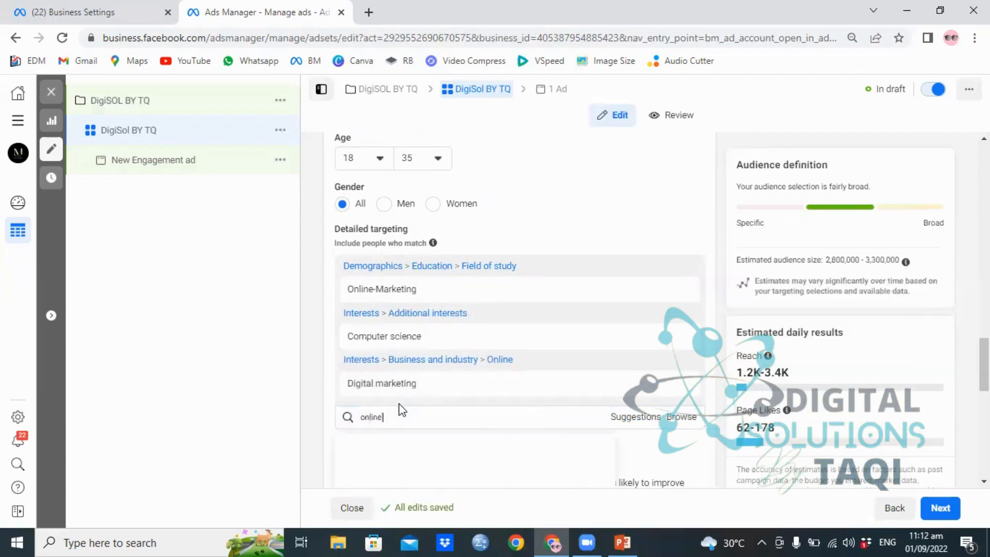
pyautogui.write(' sales')
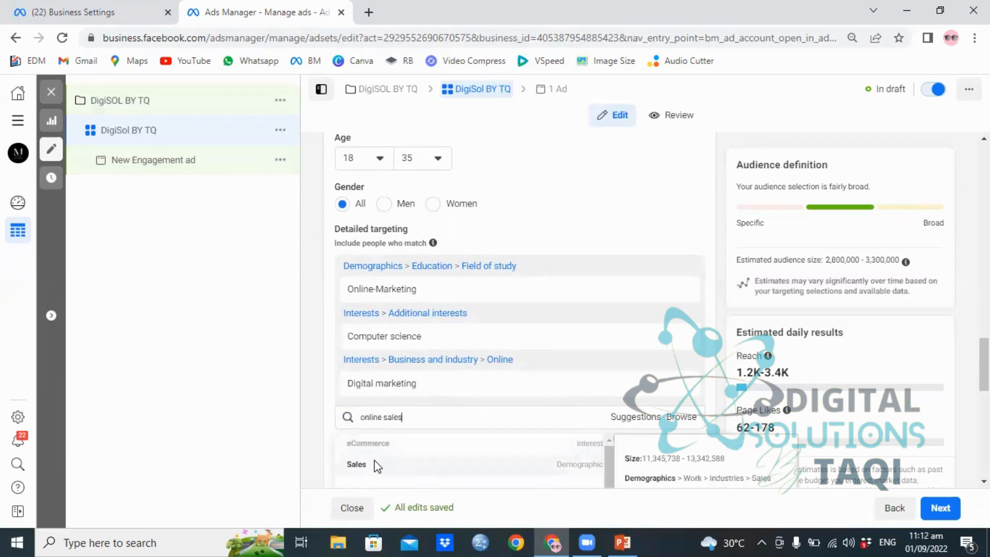
pyautogui.click(376, 462)
pyautogui.write('e')
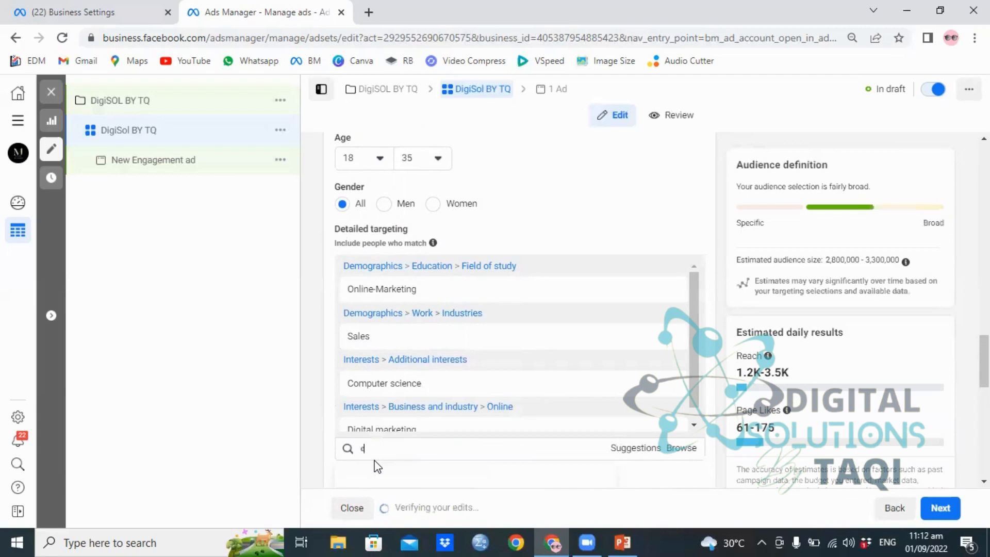
pyautogui.write(' commerc')
pyautogui.write('ce')
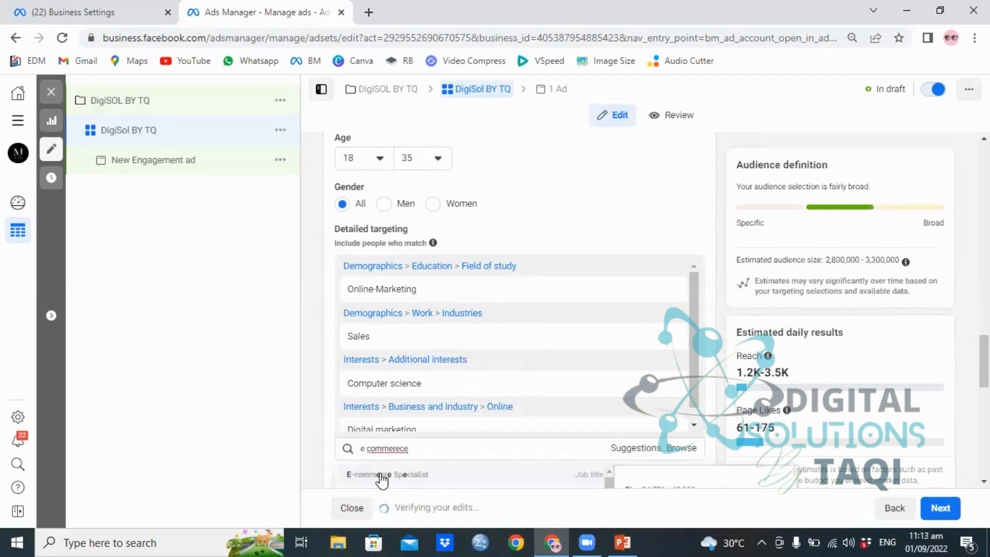
pyautogui.click(382, 476)
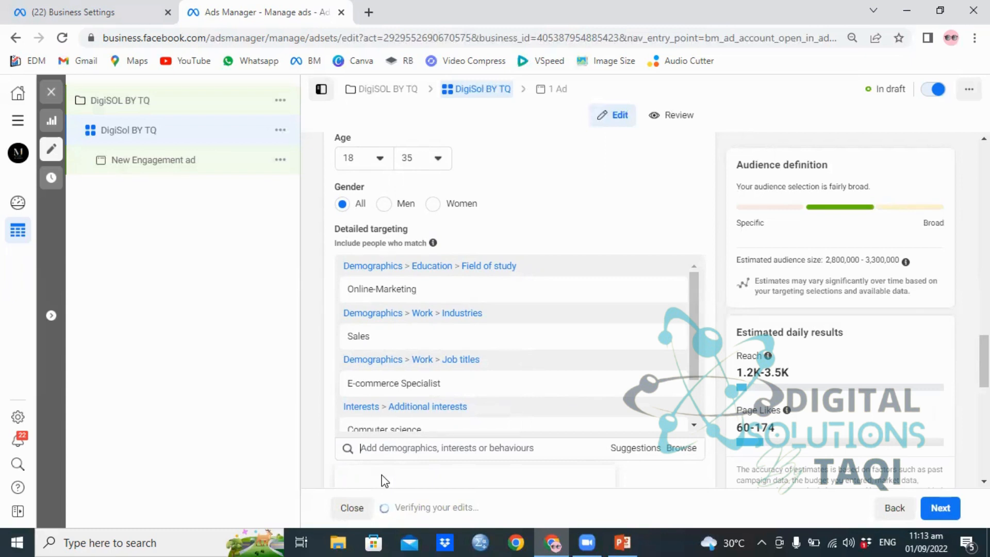
pyautogui.click(410, 445)
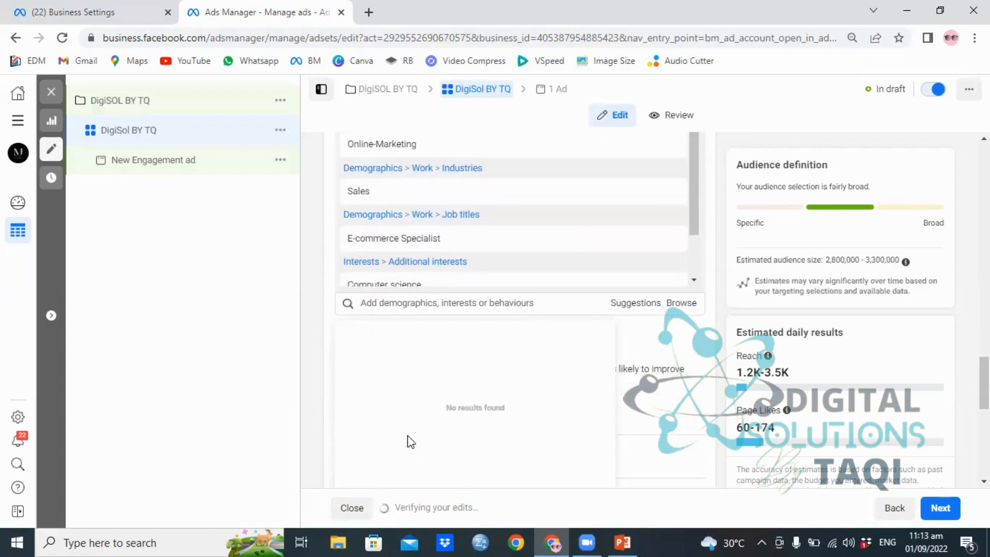
pyautogui.click(693, 281)
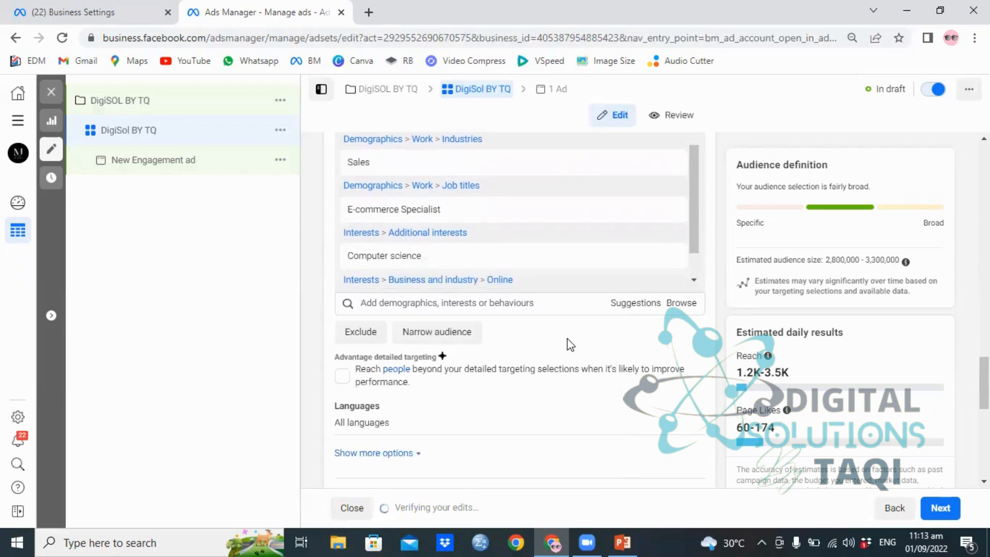
# - Add English (All) and Urdu as the audience's languages
pyautogui.scroll(-1, 536, 343)
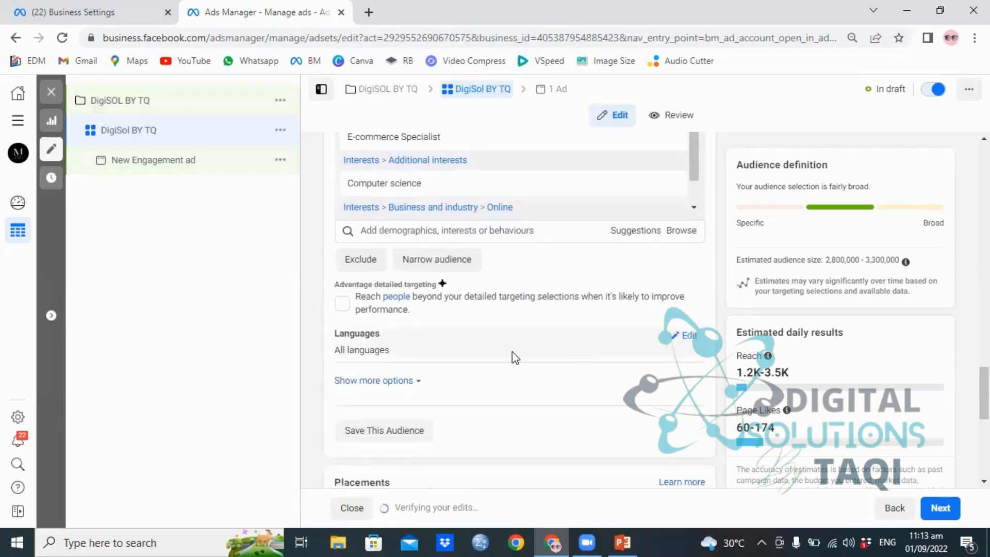
pyautogui.moveTo(568, 343)
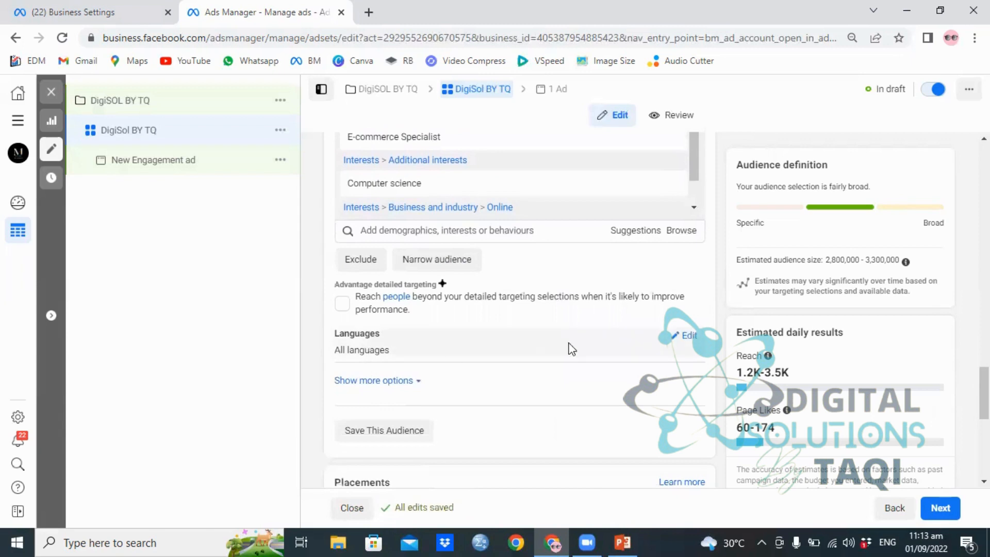
pyautogui.click(682, 340)
pyautogui.click(428, 353)
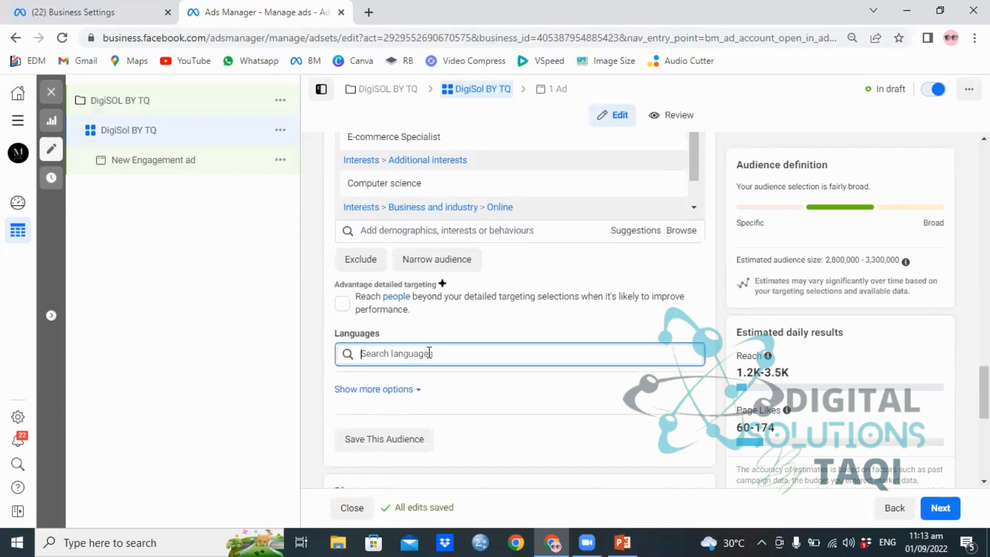
pyautogui.write('english')
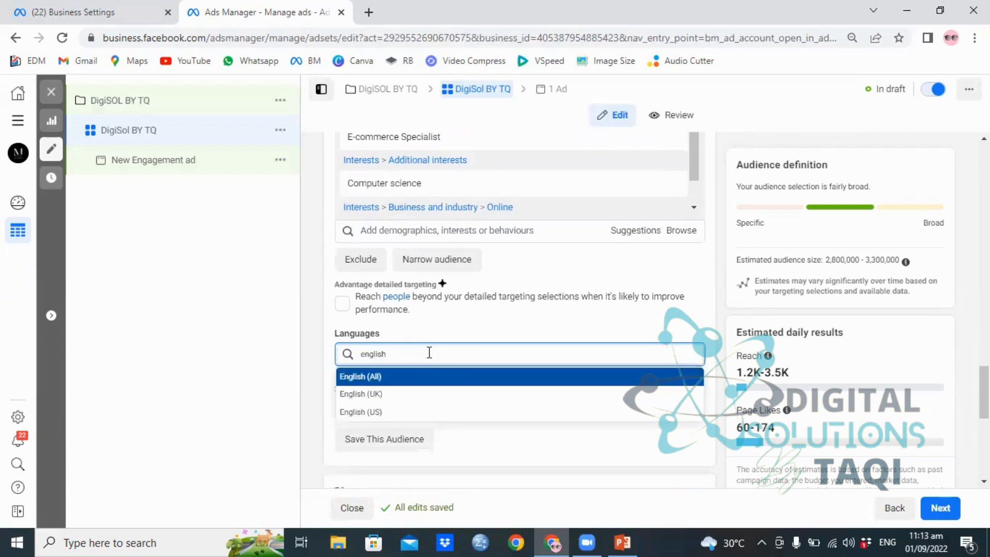
pyautogui.click(410, 376)
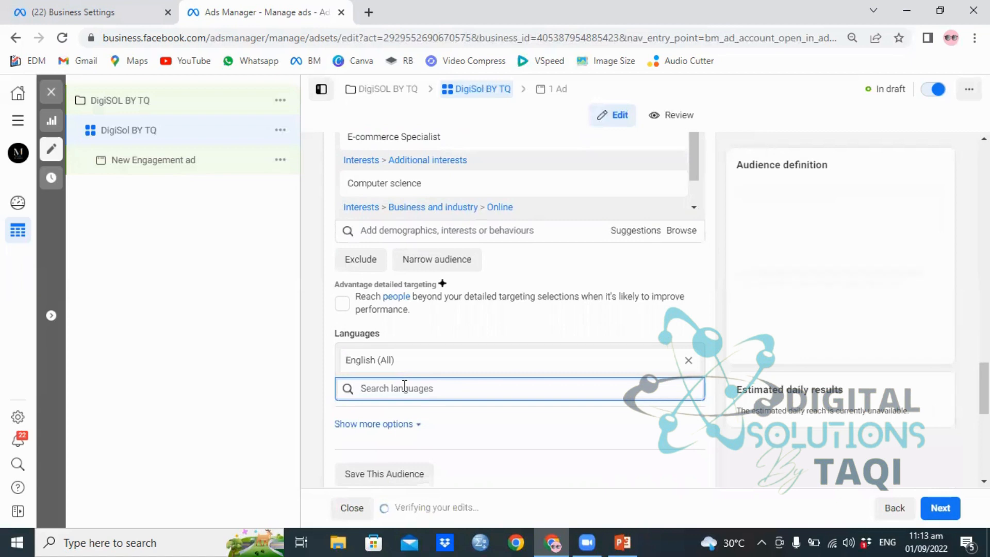
pyautogui.write('urdu')
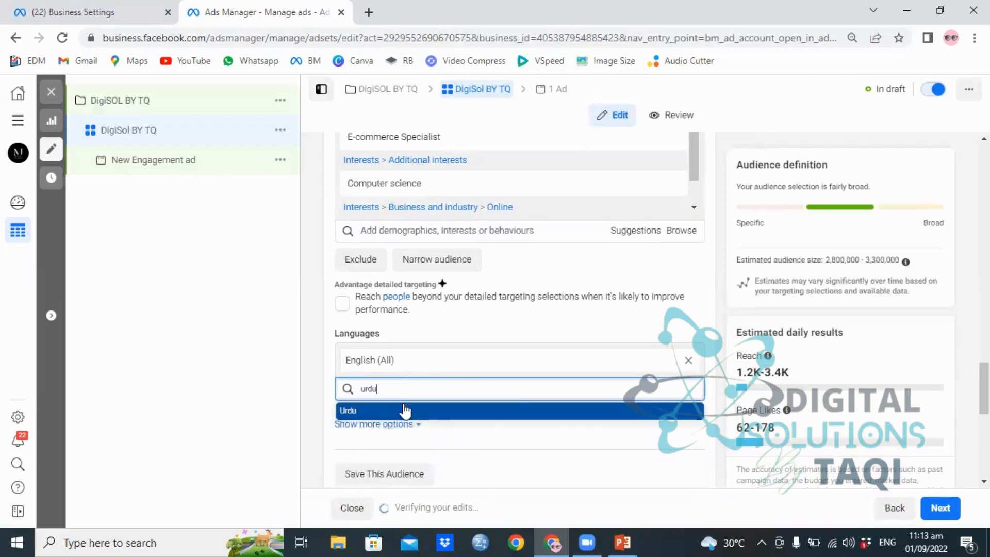
pyautogui.click(404, 410)
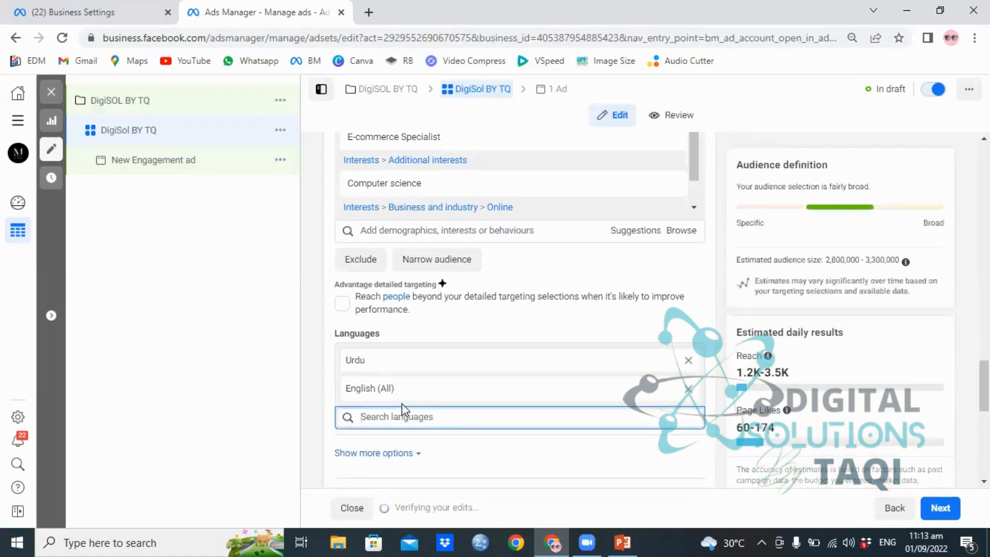
# - Review the audience summary in the Save audience dialog and close it without saving
pyautogui.scroll(-3, 403, 408)
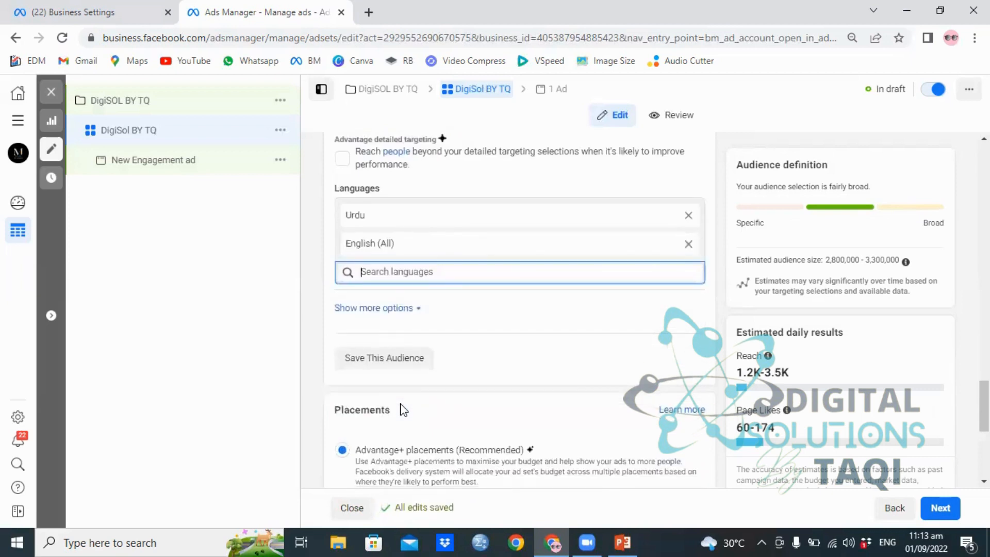
pyautogui.scroll(-1, 401, 409)
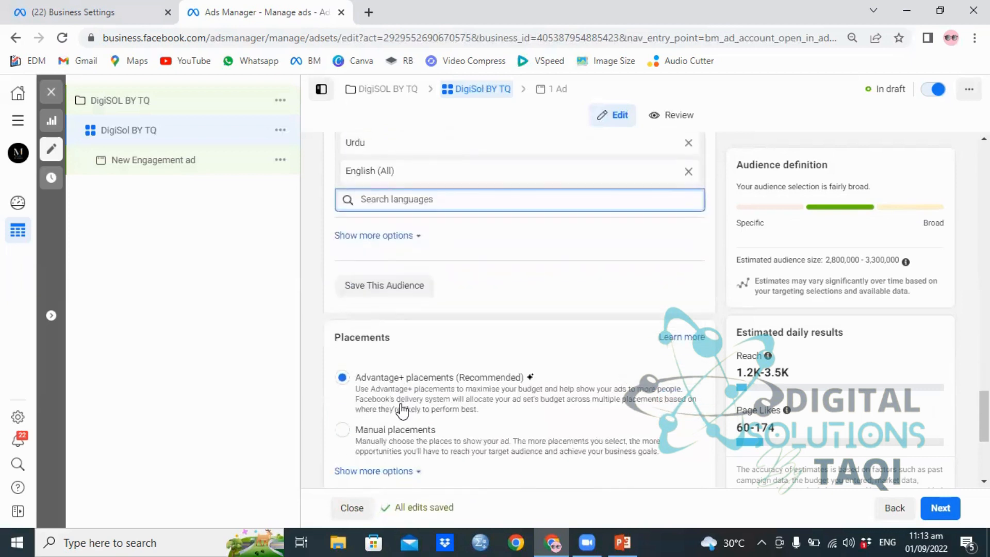
pyautogui.click(367, 292)
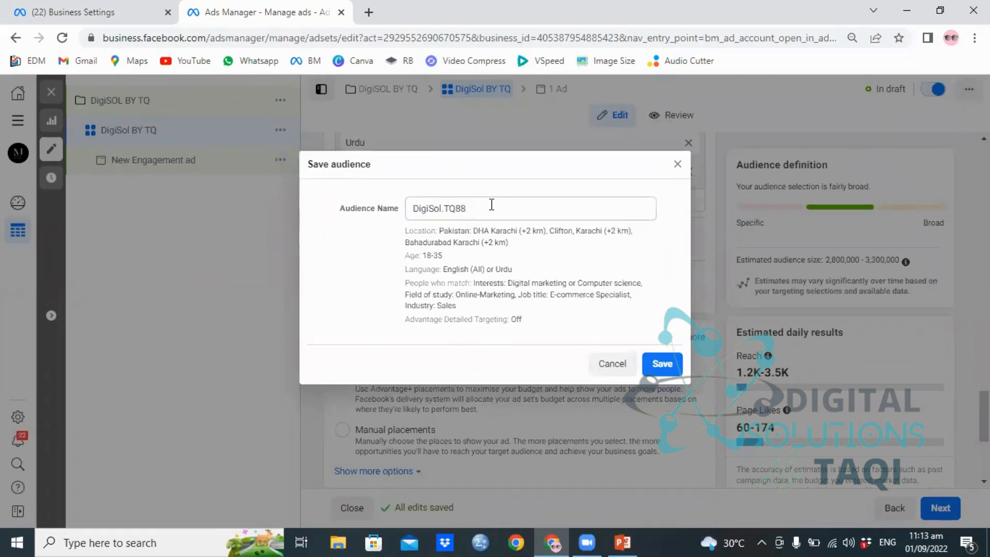
pyautogui.click(606, 364)
# - Check which saved audiences are available in the ad set's Audience section
pyautogui.scroll(-2, 456, 232)
pyautogui.scroll(10, 459, 237)
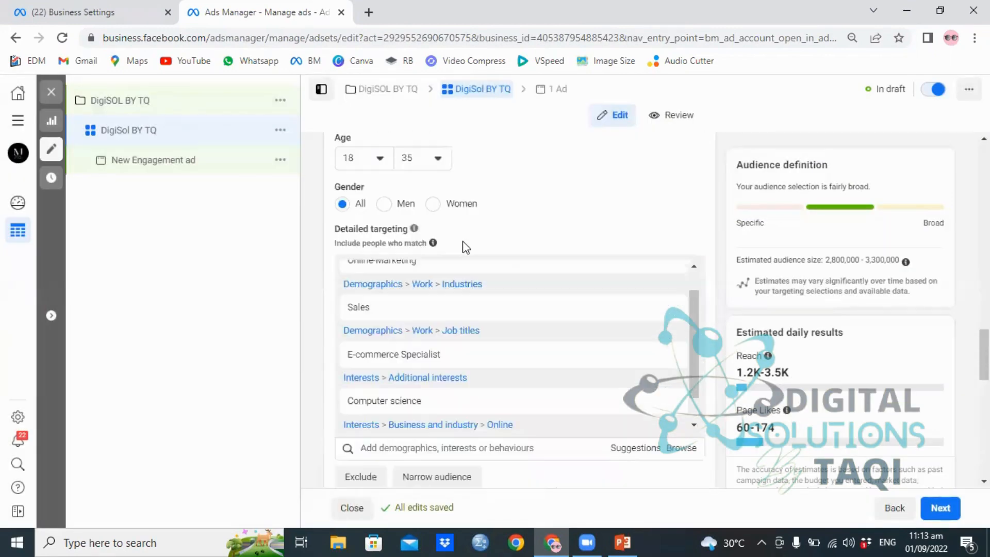
pyautogui.scroll(-1, 477, 231)
pyautogui.scroll(5, 480, 227)
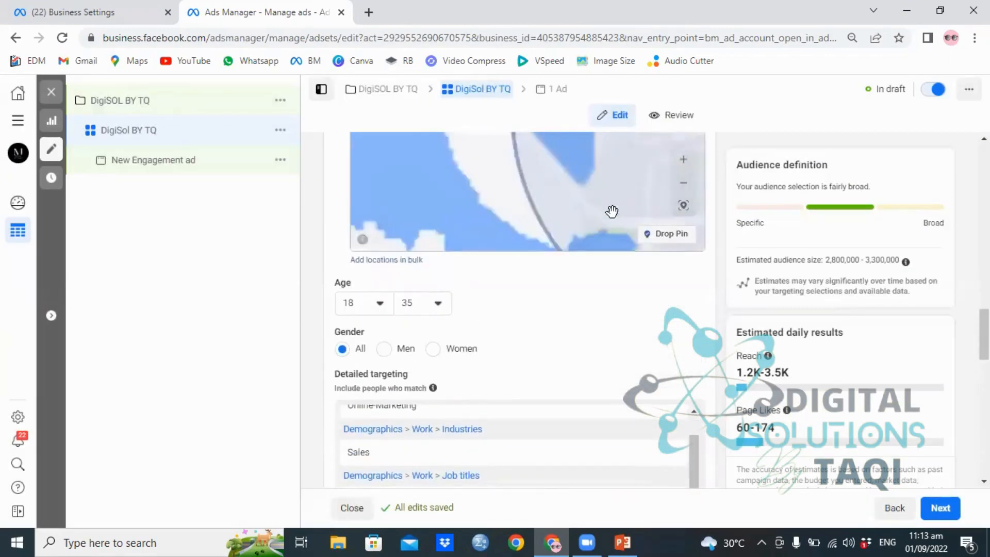
pyautogui.scroll(1, 773, 201)
pyautogui.scroll(5, 678, 221)
pyautogui.scroll(3, 550, 201)
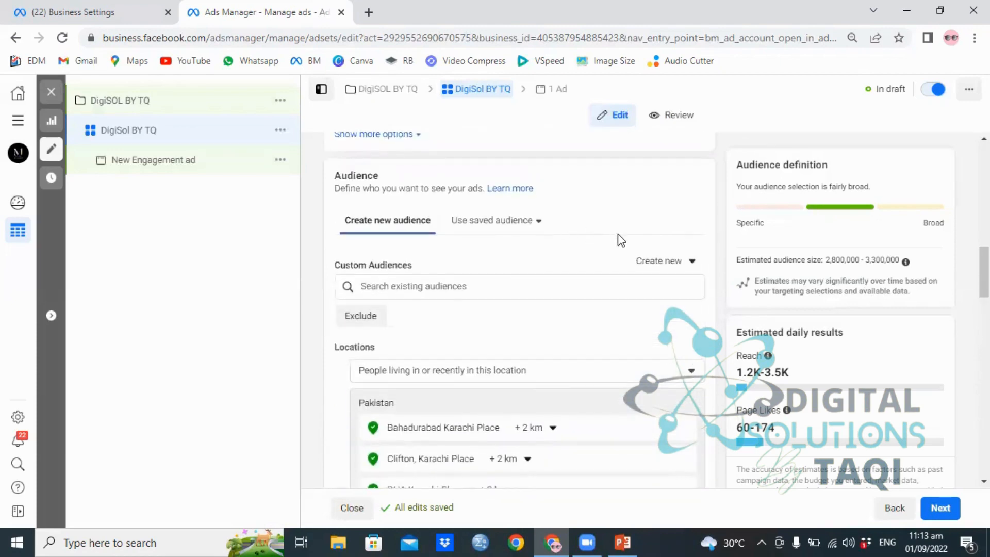
pyautogui.click(510, 225)
pyautogui.moveTo(485, 301)
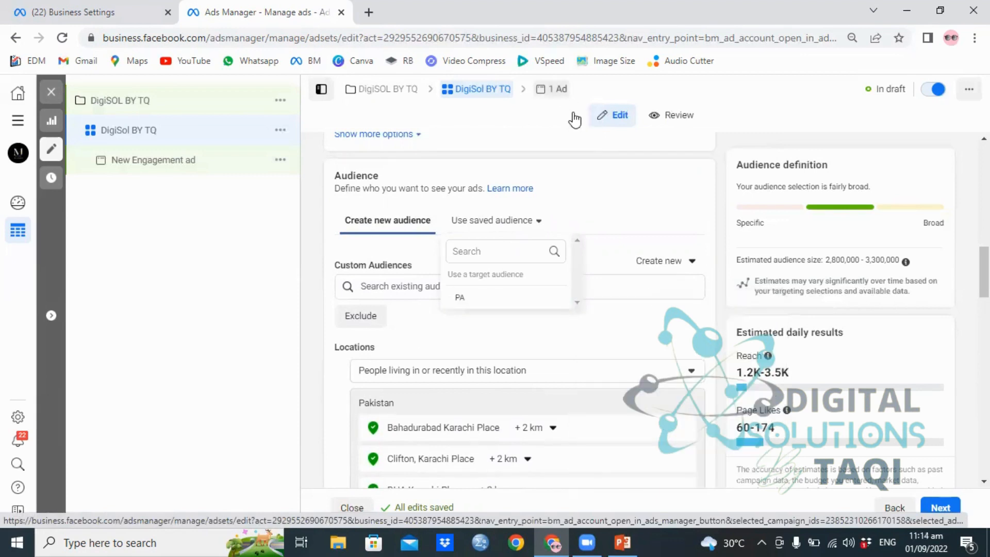
pyautogui.click(648, 209)
# - Switch the ad set's placements from Advantage+ to manual placements
pyautogui.scroll(-5, 650, 214)
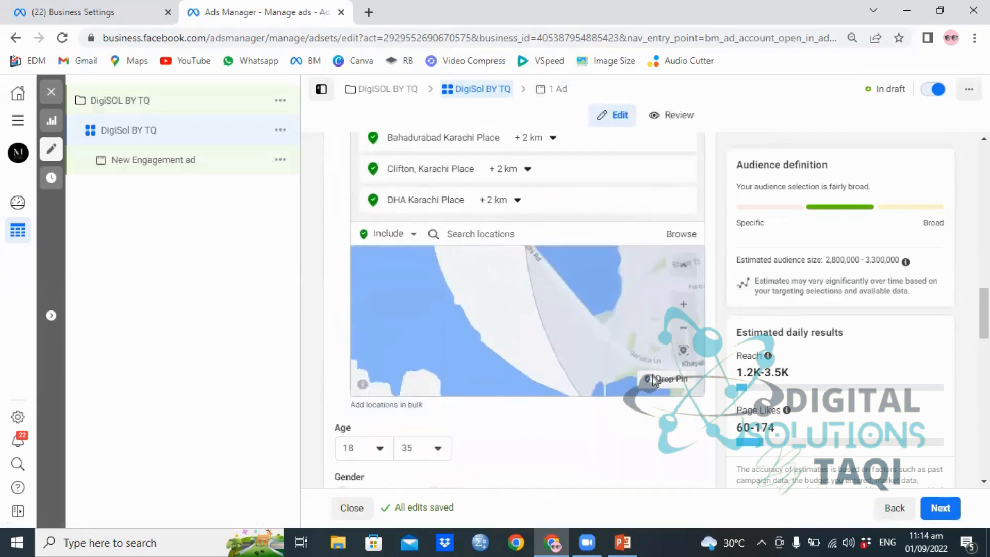
pyautogui.scroll(-3, 670, 454)
pyautogui.scroll(-15, 665, 422)
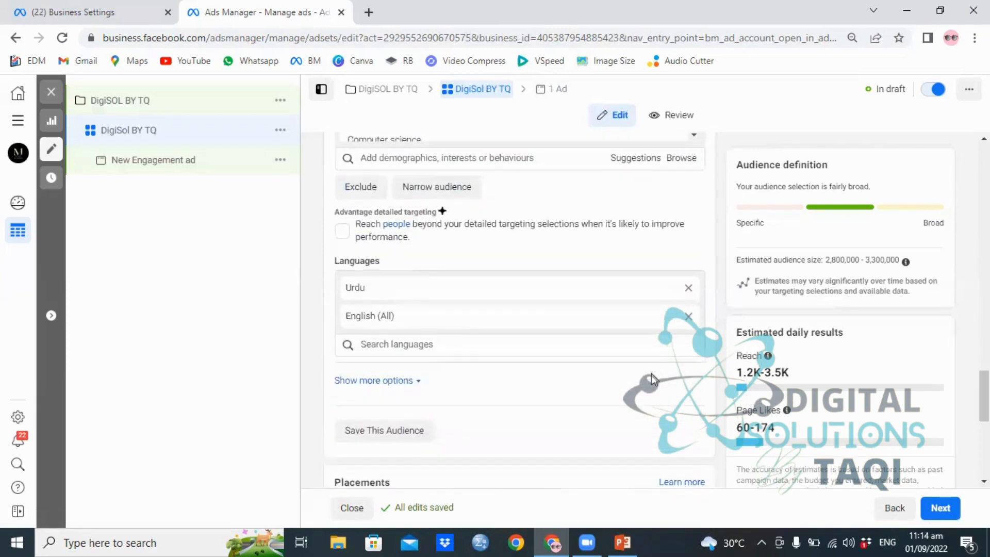
pyautogui.scroll(1, 652, 378)
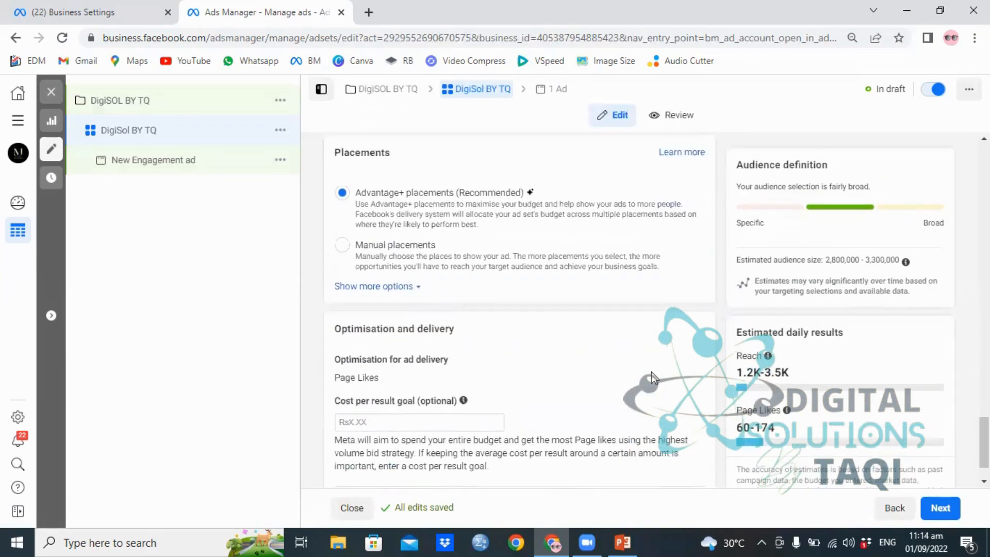
pyautogui.scroll(-1, 652, 377)
pyautogui.scroll(2, 652, 378)
pyautogui.scroll(1, 652, 378)
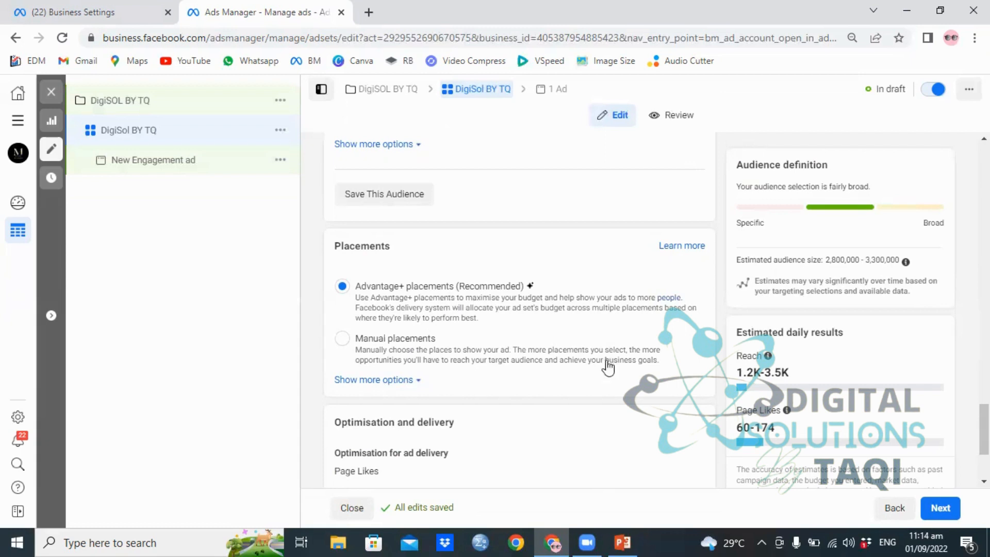
pyautogui.click(378, 340)
pyautogui.scroll(-3, 393, 338)
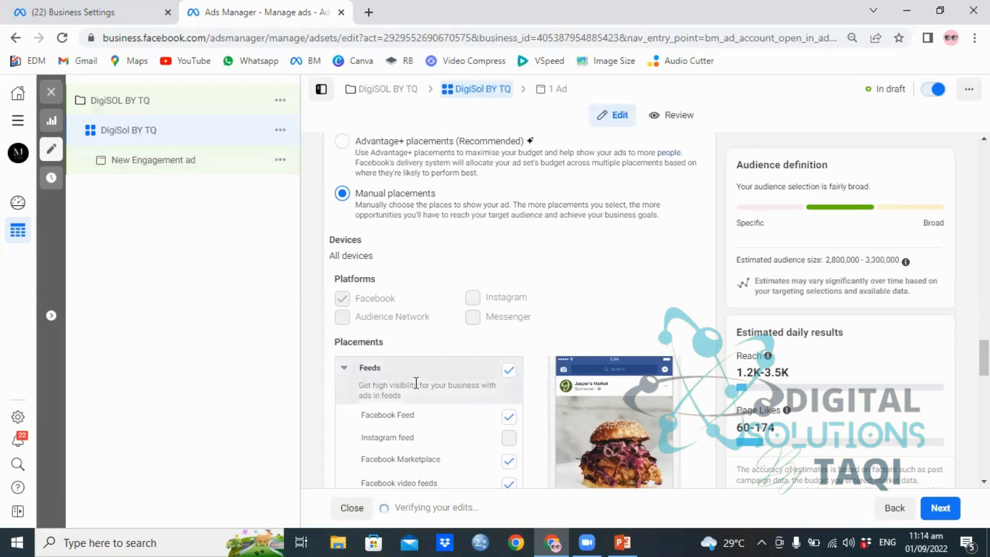
# - Exclude Facebook Marketplace from the feed placements, keep Facebook video feeds selected, and review the remaining placements
pyautogui.scroll(-1, 468, 416)
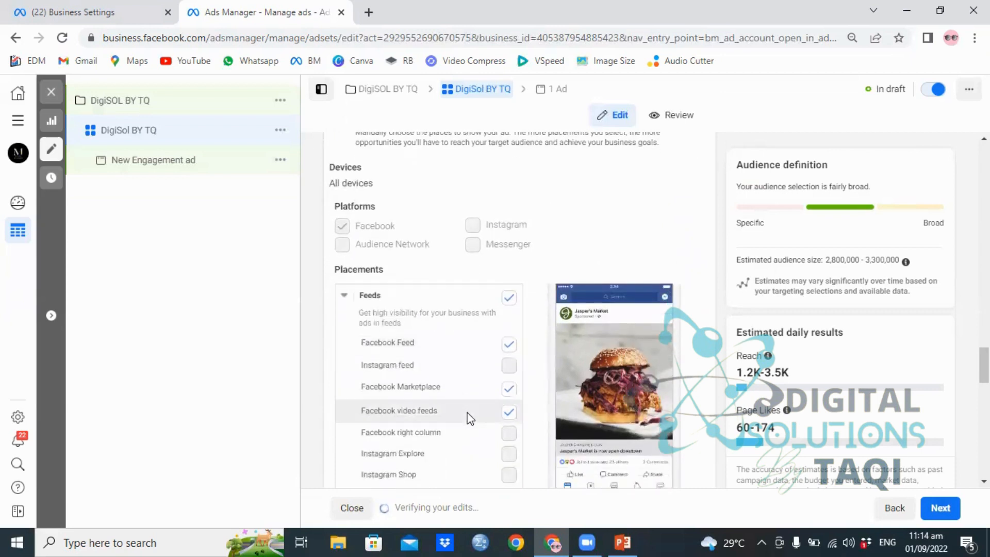
pyautogui.click(509, 393)
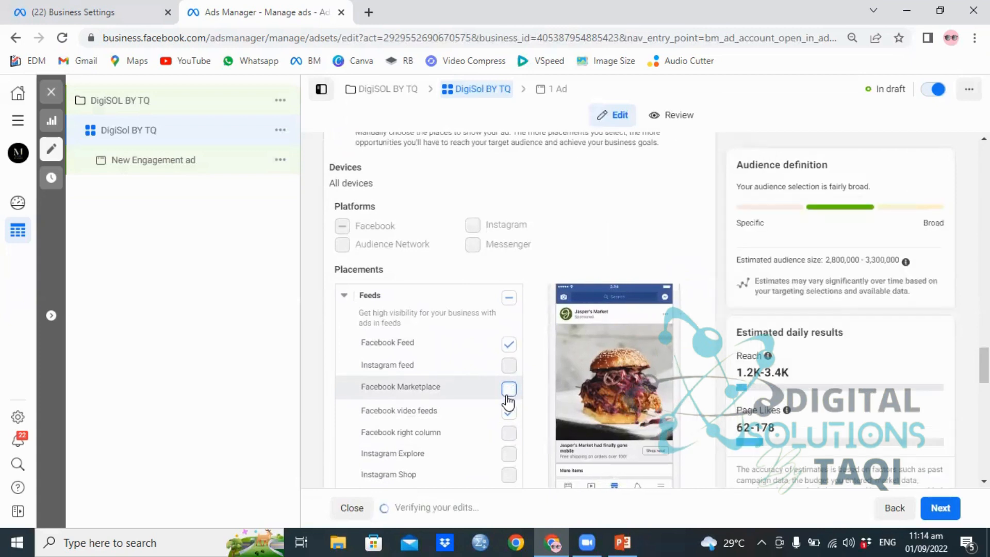
pyautogui.click(507, 414)
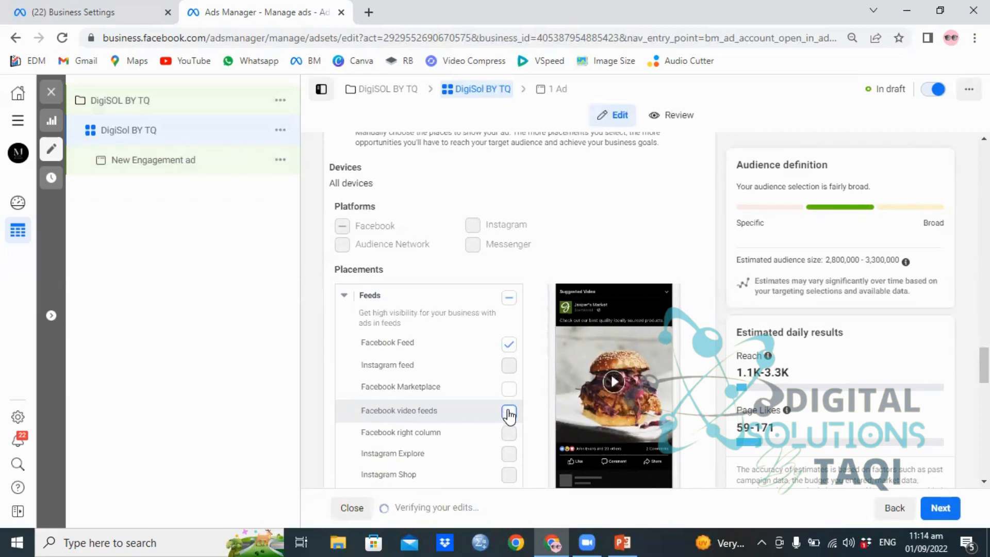
pyautogui.click(508, 412)
pyautogui.scroll(-3, 527, 409)
pyautogui.scroll(-4, 527, 409)
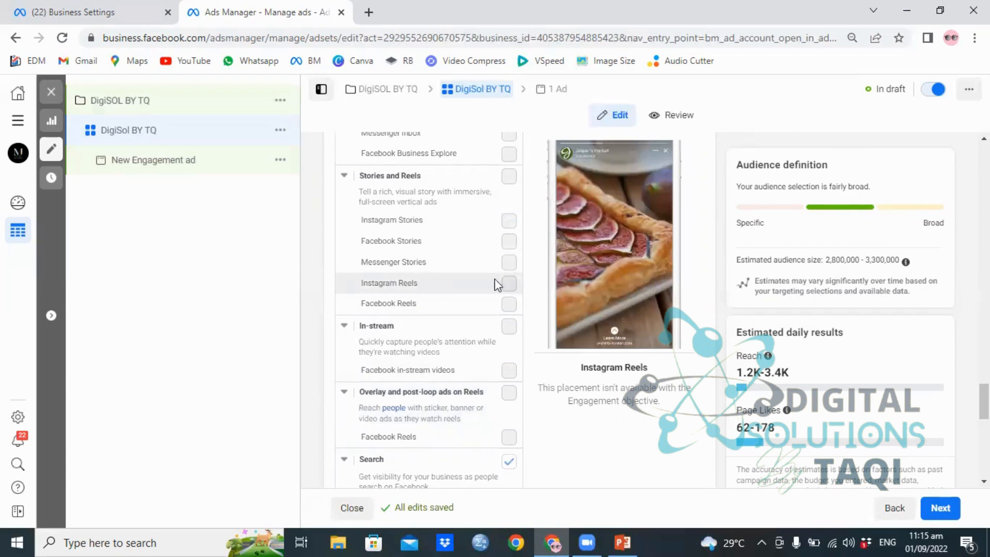
# - Continue to the ad level and rename the ad as "Digi Sol by TQ"
pyautogui.click(942, 511)
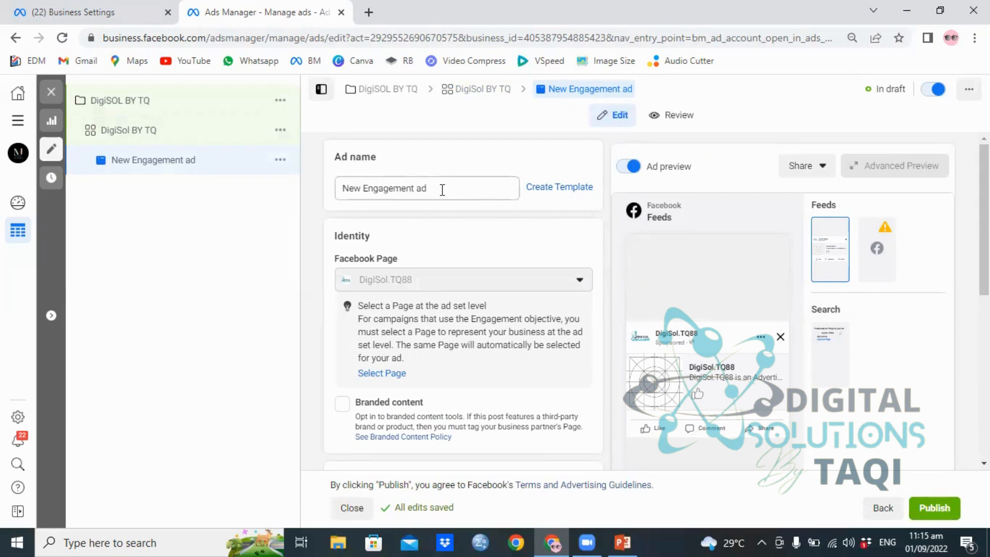
pyautogui.moveTo(440, 179); pyautogui.dragTo(332, 176)
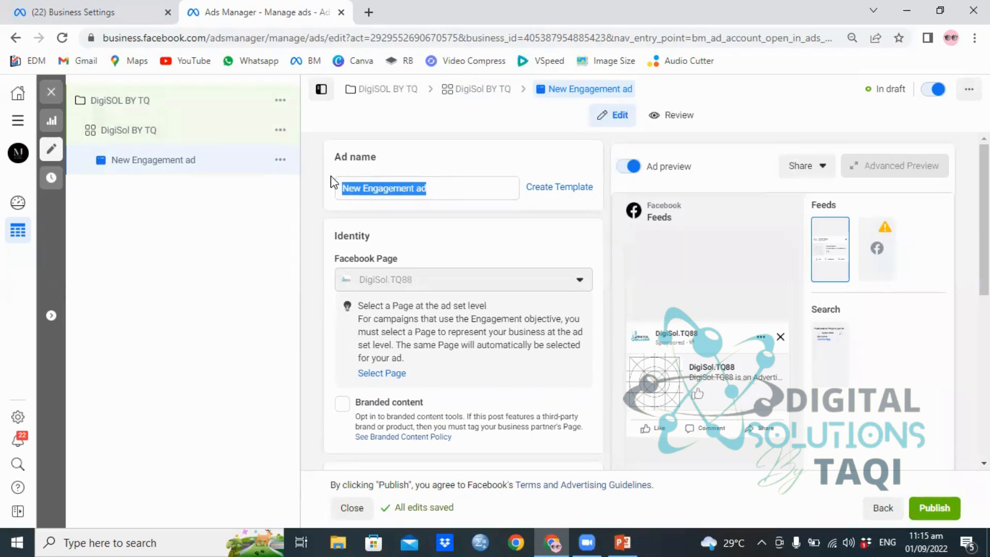
pyautogui.click(443, 192)
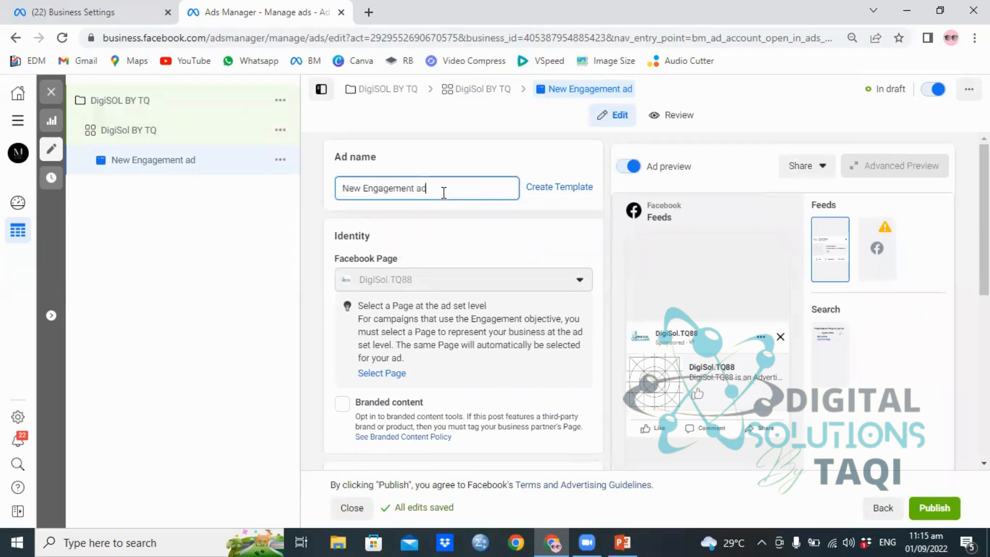
pyautogui.press('BackSpace')
pyautogui.press('BackSpace')
pyautogui.press('BackSpace')
pyautogui.press('BackSpace')
pyautogui.press('BackSpace')
pyautogui.press('BackSpace')
pyautogui.press('BackSpace')
pyautogui.press('BackSpace')
pyautogui.press('BackSpace')
pyautogui.press('BackSpace')
pyautogui.press('BackSpace')
pyautogui.press('BackSpace')
pyautogui.press('BackSpace')
pyautogui.press('BackSpace')
pyautogui.press('BackSpace')
pyautogui.press('BackSpace')
pyautogui.press('BackSpace')
pyautogui.write('Dig')
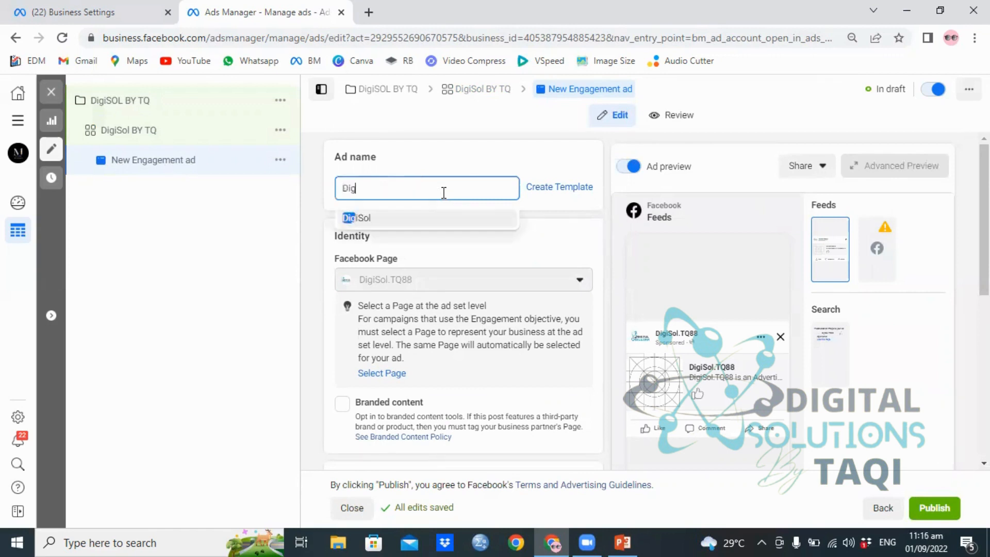
pyautogui.write('i Sol')
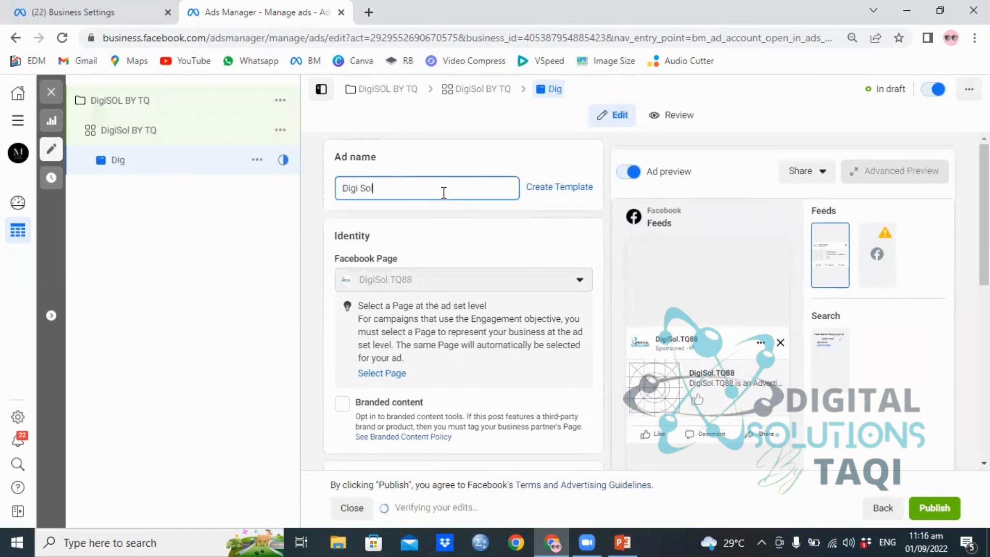
pyautogui.write(' by TQ')
# - Upload the video "FB Video Ad (1)" from the Downloads folder as the ad creative's media
pyautogui.scroll(-4, 439, 376)
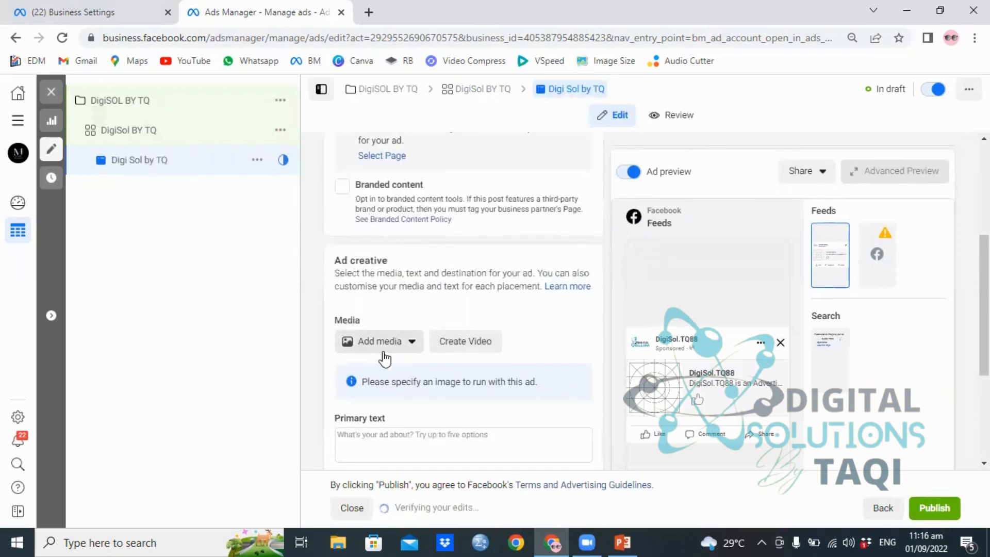
pyautogui.scroll(-1, 392, 346)
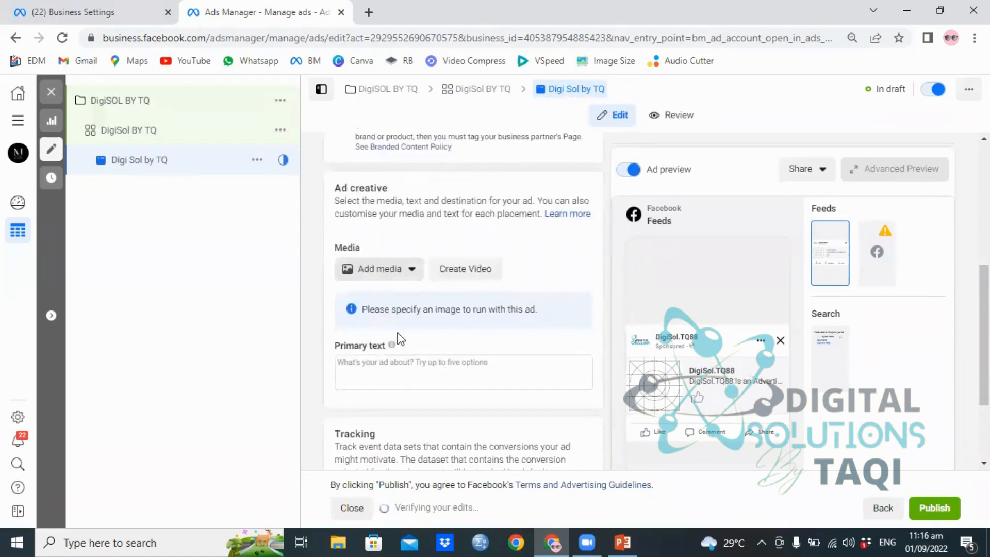
pyautogui.click(376, 273)
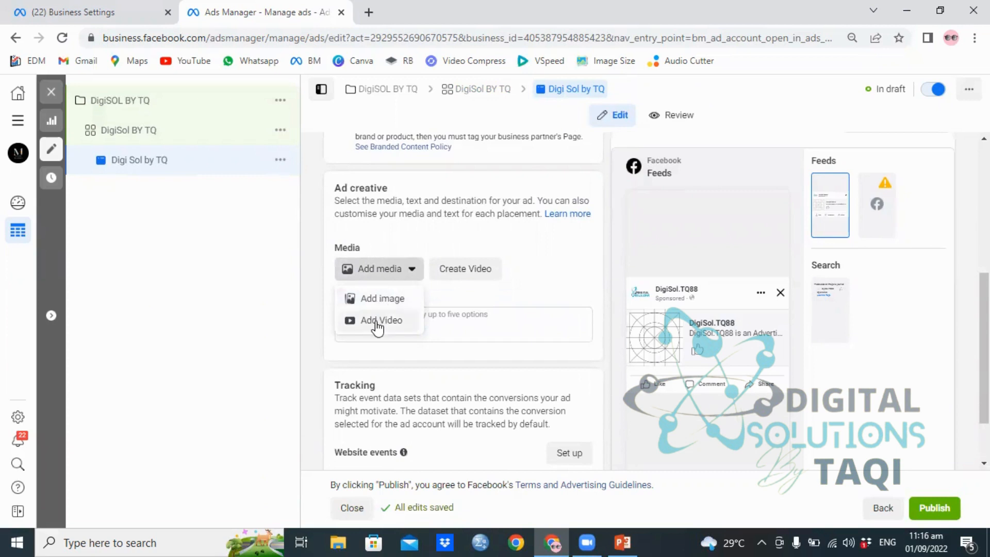
pyautogui.click(379, 322)
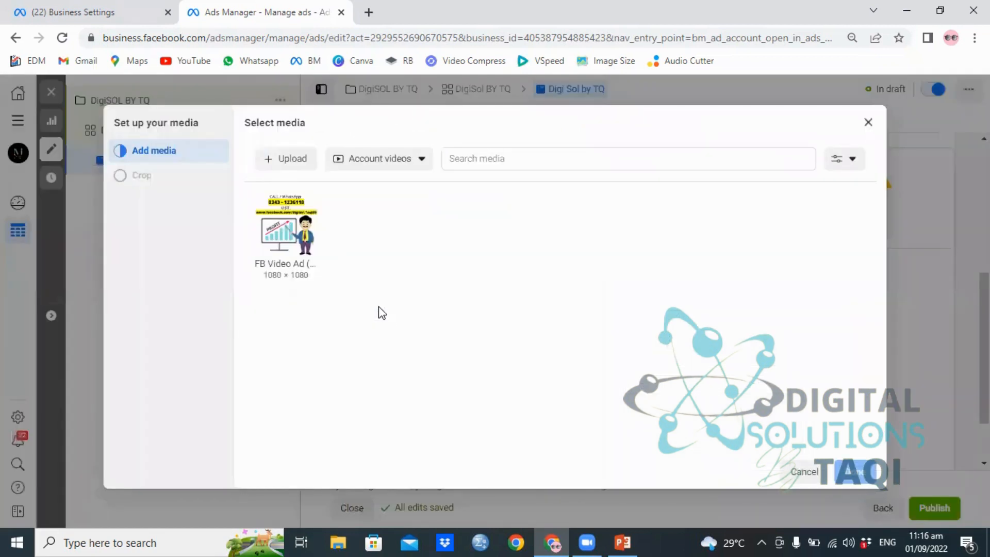
pyautogui.click(301, 248)
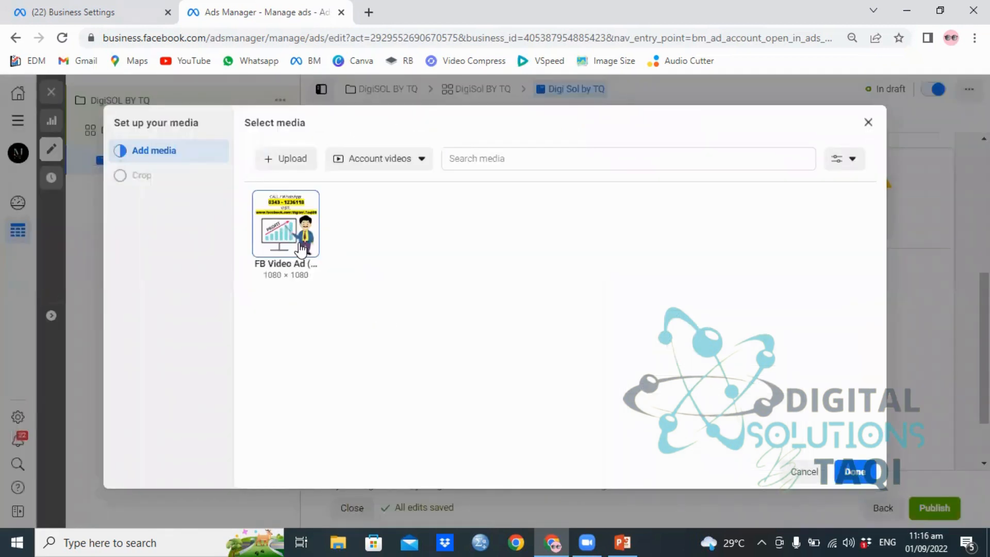
pyautogui.click(284, 157)
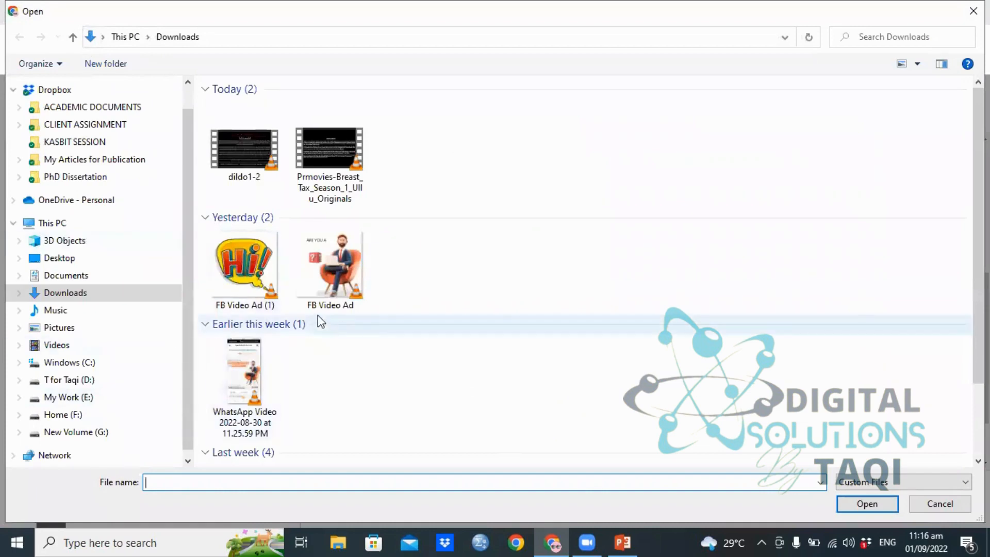
pyautogui.click(244, 288)
pyautogui.doubleClick(244, 288)
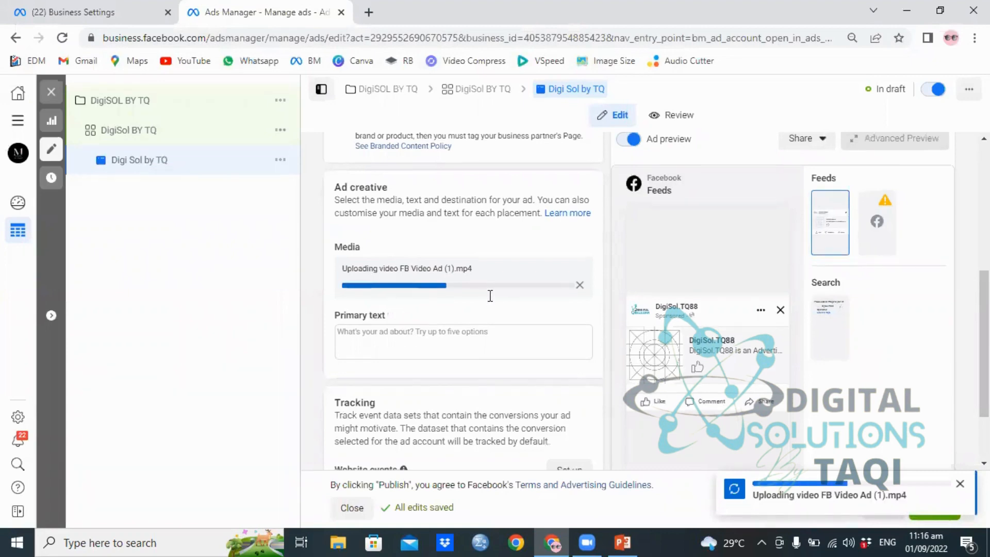
# - Switch to WhatsApp Web in a new browser tab and open the Digital marketing group found by searching chats for "digital"
pyautogui.scroll(-2, 490, 299)
pyautogui.click(405, 248)
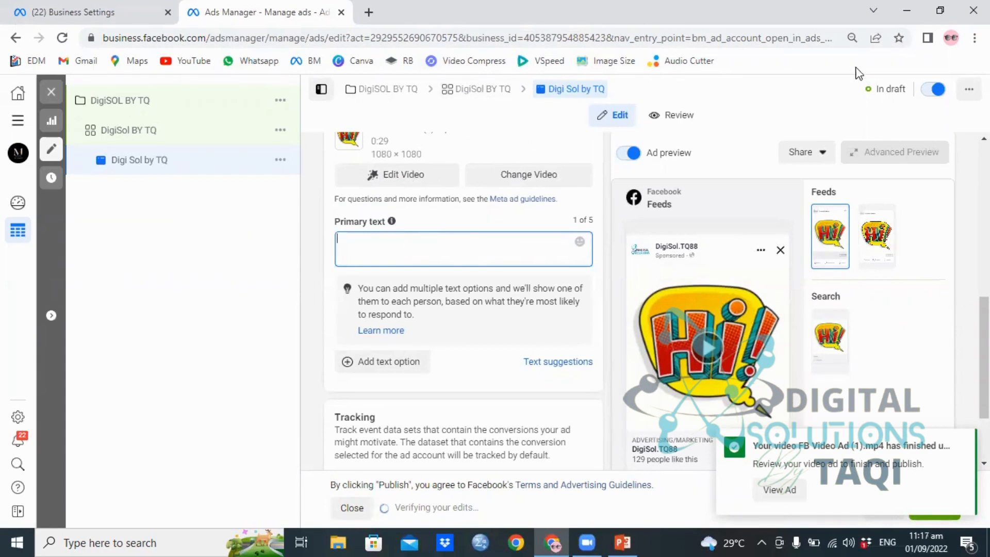
pyautogui.hotkey('ctrl', 't')
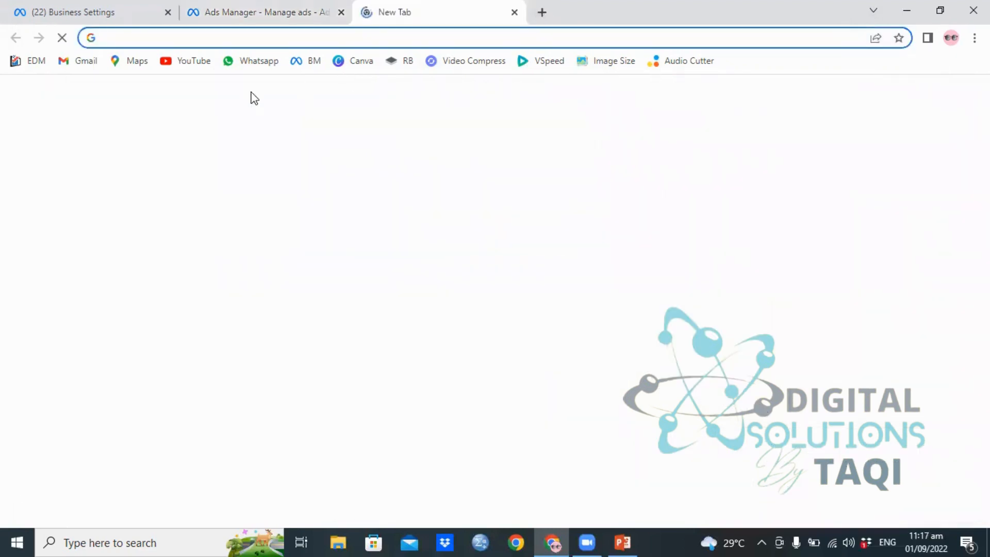
pyautogui.click(252, 61)
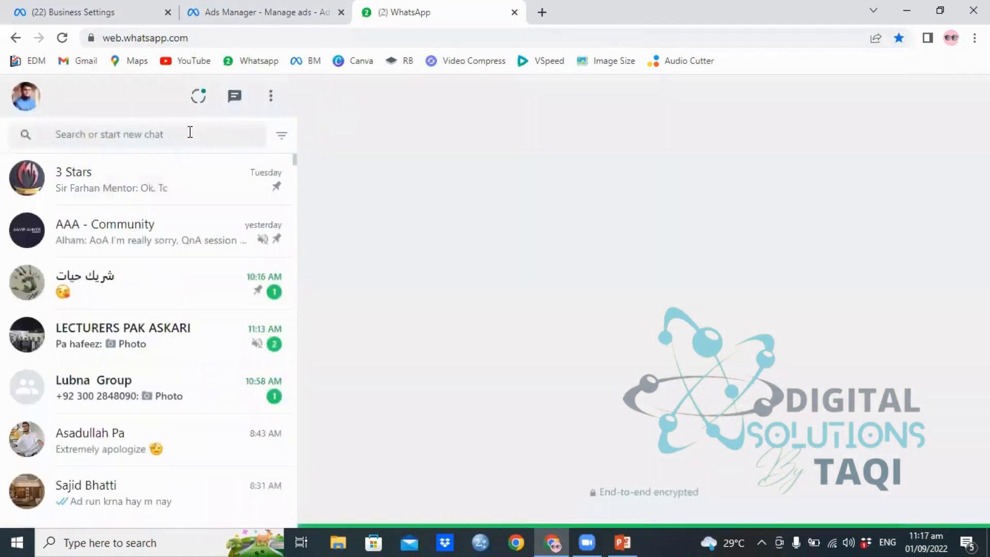
pyautogui.click(140, 135)
pyautogui.write('digital')
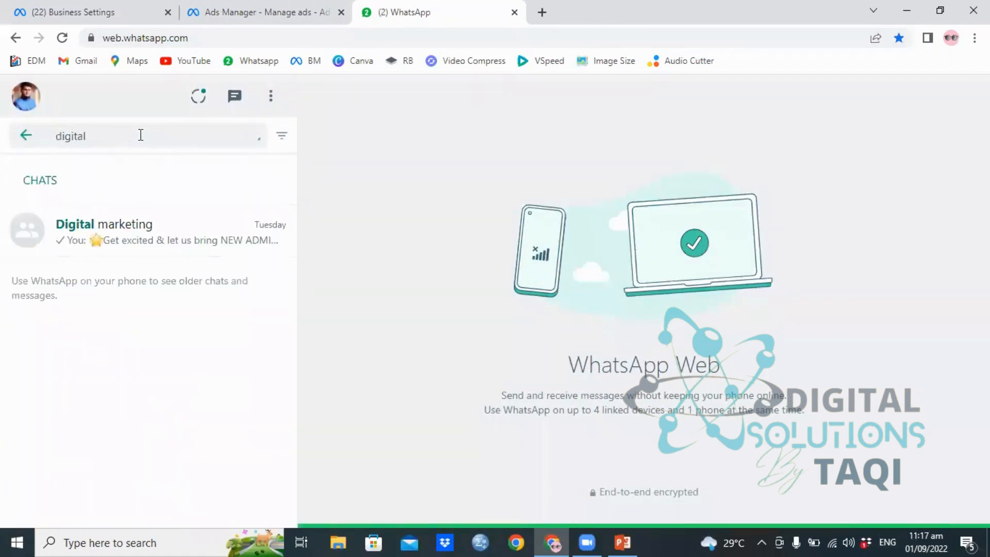
pyautogui.click(159, 242)
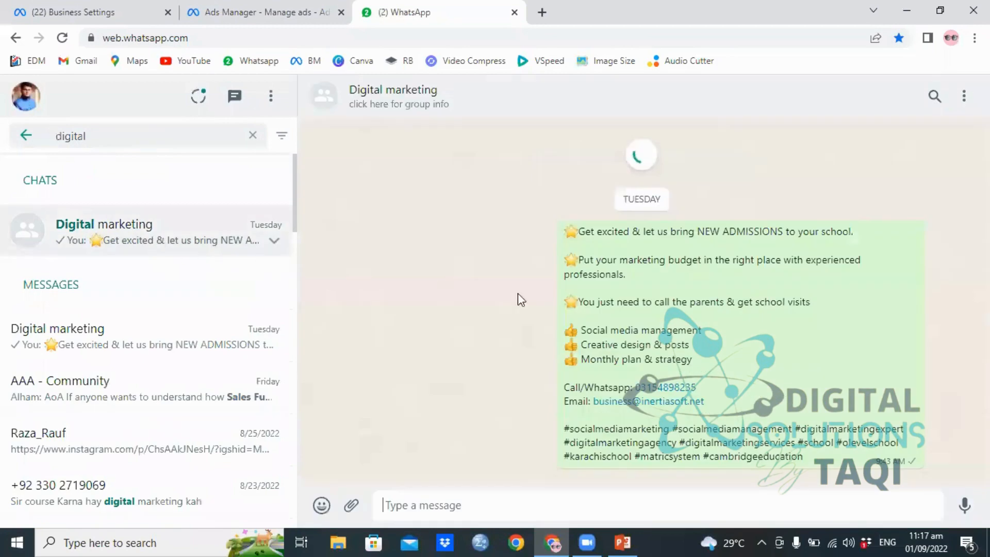
# - Copy the "N-DIGITAL MEDIA SOLUTIONS" service list and its hashtags from the message in the Digital marketing group, leaving out the phone line
pyautogui.scroll(5, 517, 293)
pyautogui.scroll(10, 617, 280)
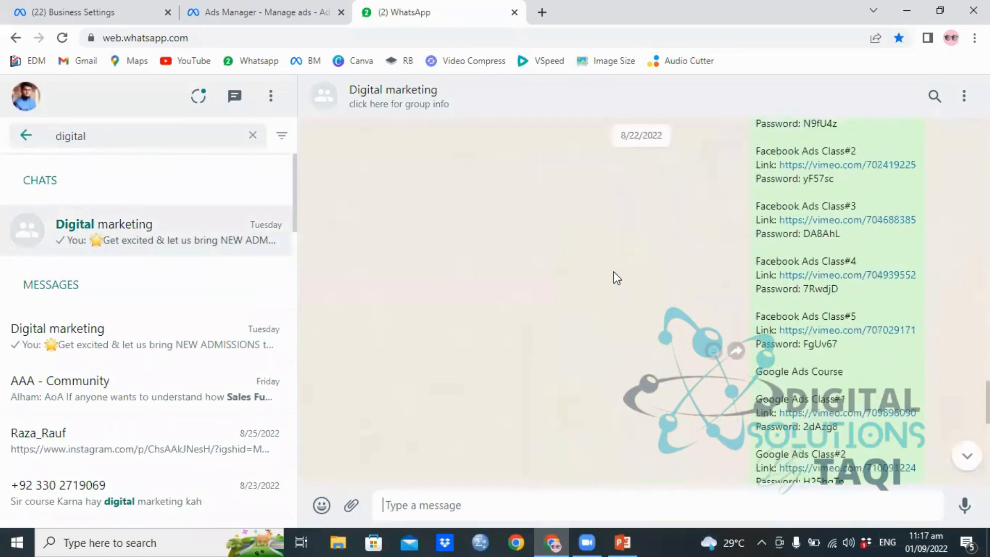
pyautogui.scroll(2, 607, 273)
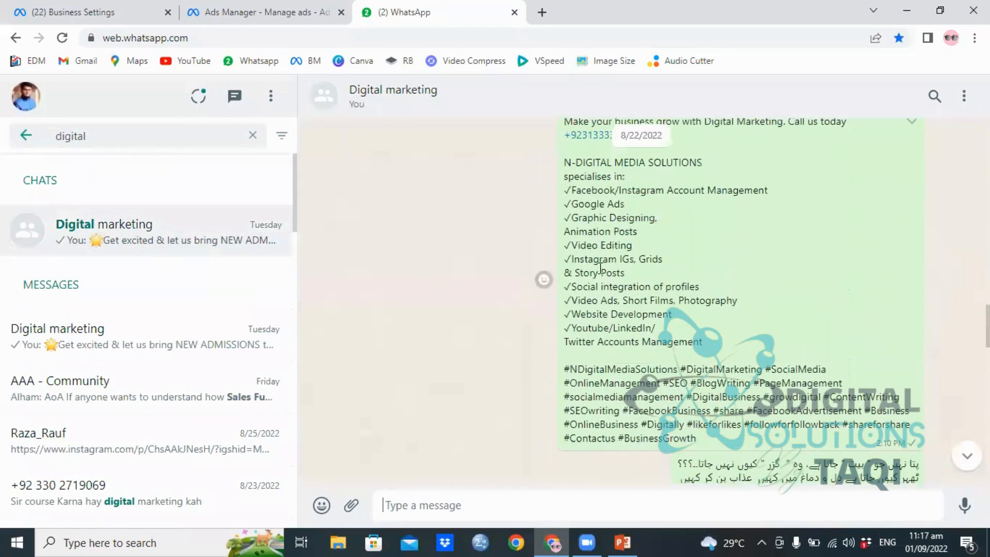
pyautogui.scroll(2, 664, 178)
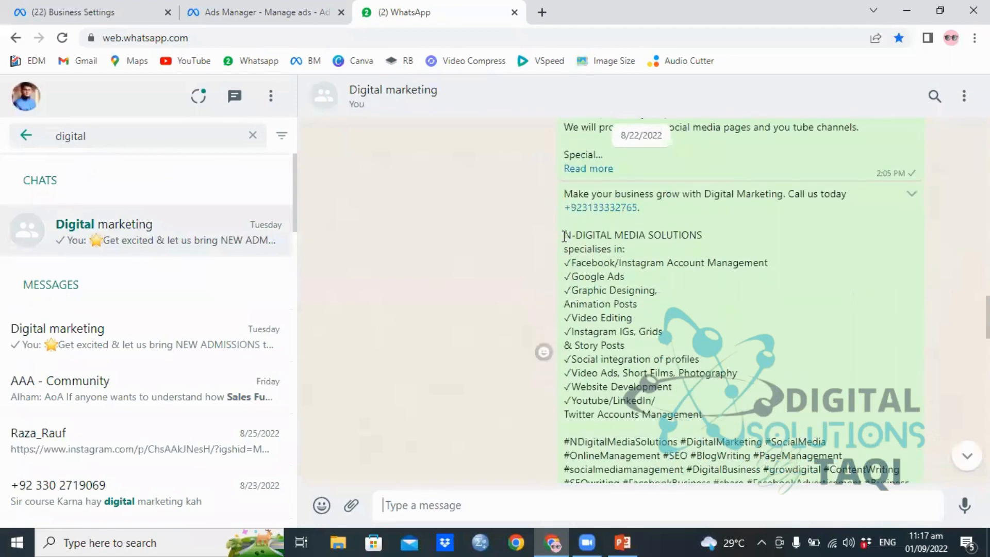
pyautogui.moveTo(564, 236); pyautogui.dragTo(746, 437)
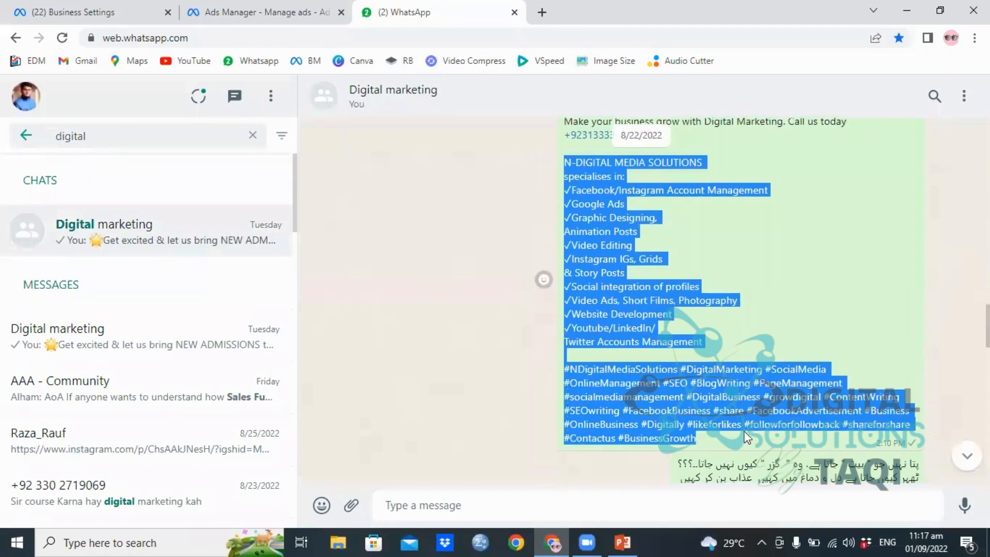
pyautogui.rightClick(614, 309)
pyautogui.click(635, 324)
# - Return to Ads Manager and try to paste the copied text into the ad's empty Primary text field
pyautogui.click(262, 11)
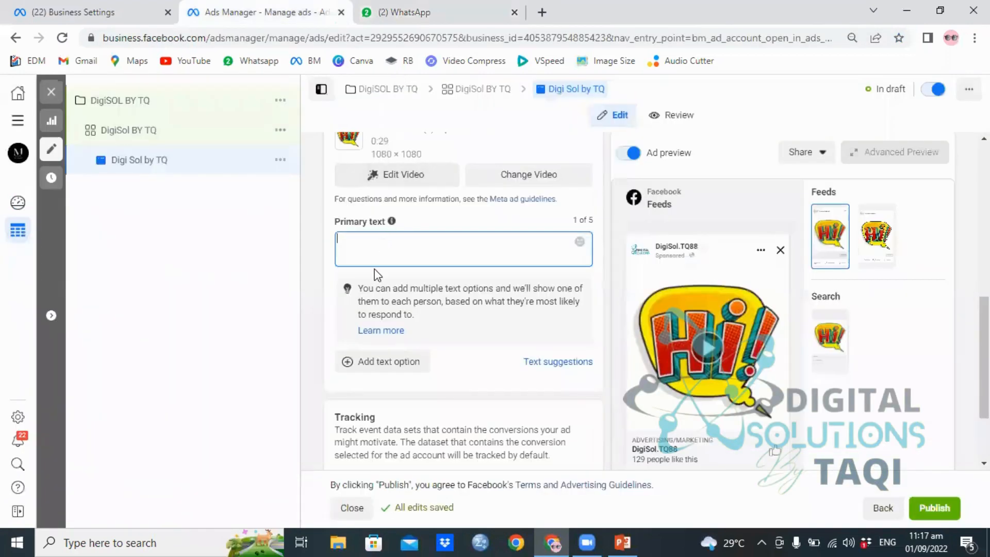
pyautogui.rightClick(359, 246)
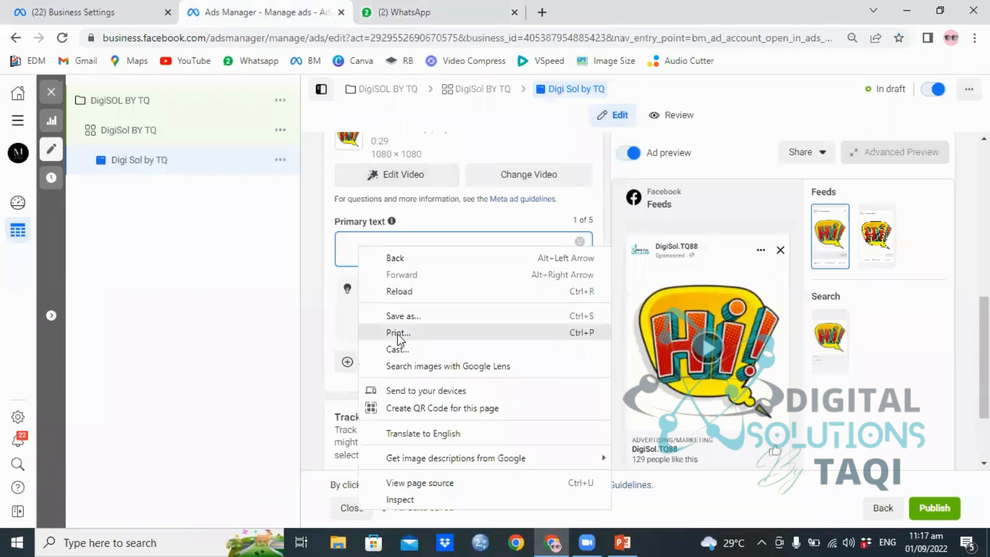
pyautogui.rightClick(348, 254)
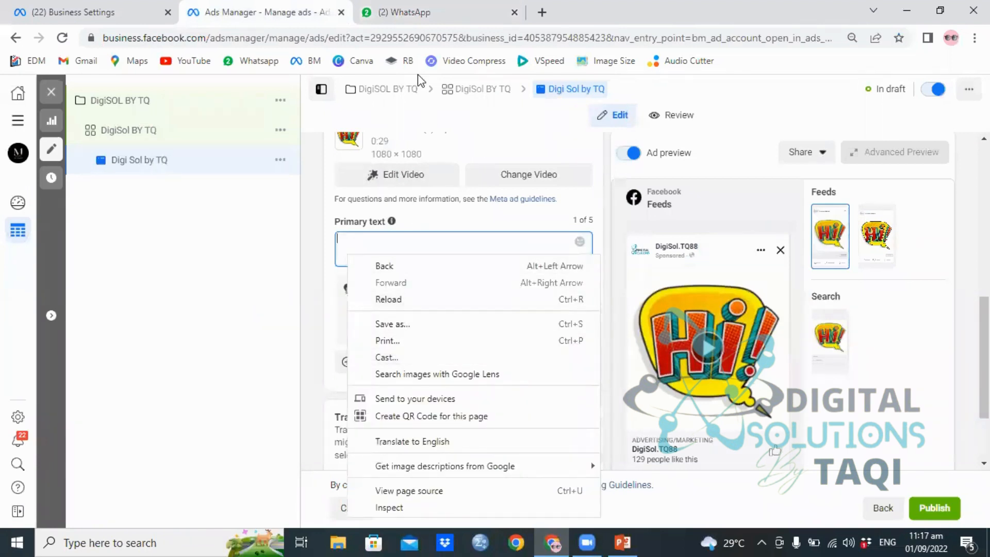
# - Go back to WhatsApp Web and copy the selected service list and hashtags again
pyautogui.click(402, 11)
pyautogui.rightClick(587, 254)
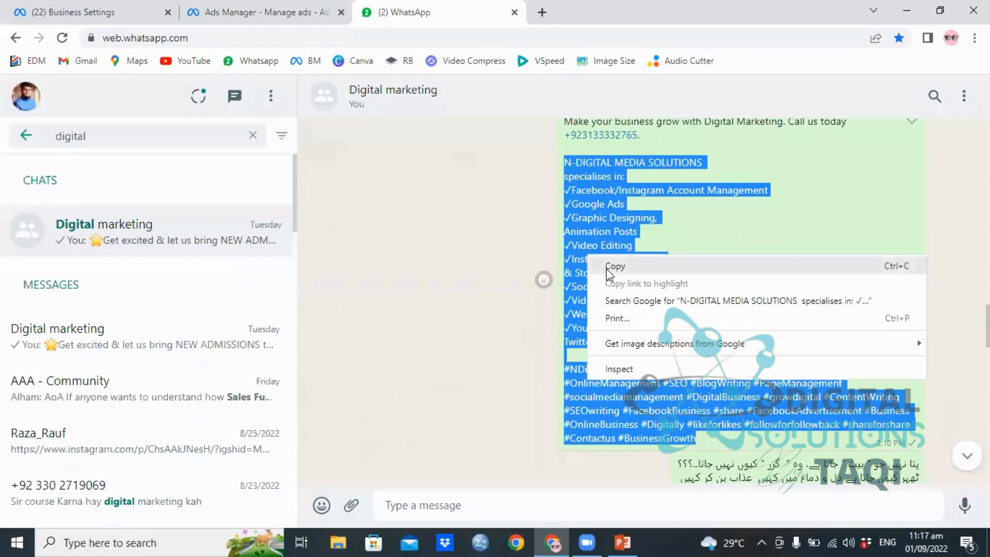
pyautogui.click(600, 261)
# - Paste the copied service list and hashtags as the ad's primary text in Ads Manager, and review the ad preview and tracking options
pyautogui.click(265, 13)
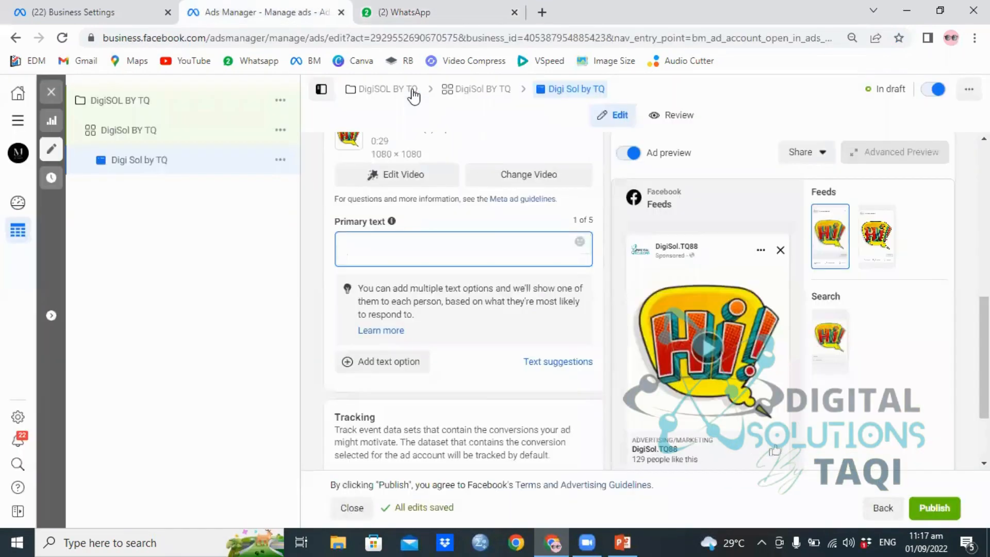
pyautogui.rightClick(356, 238)
pyautogui.click(404, 348)
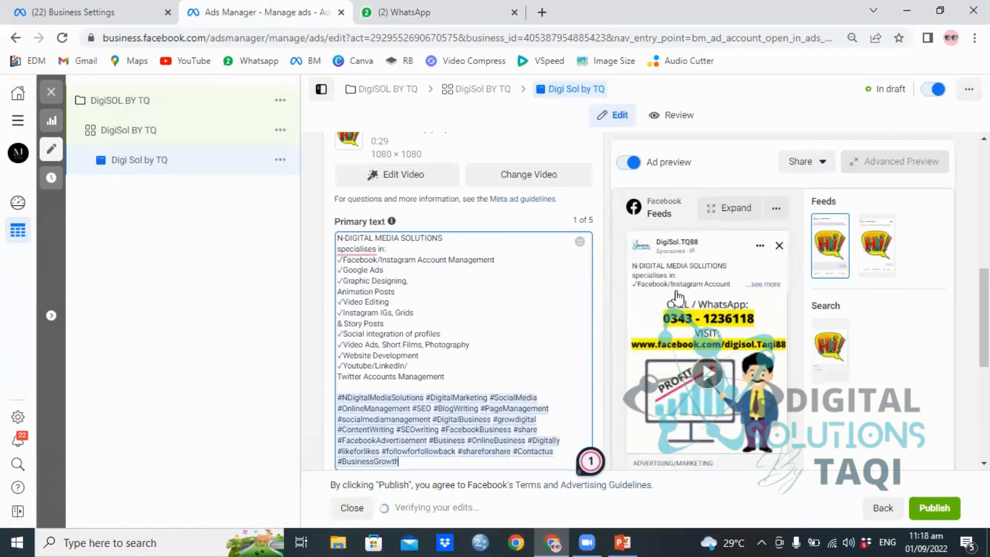
pyautogui.scroll(-2, 435, 290)
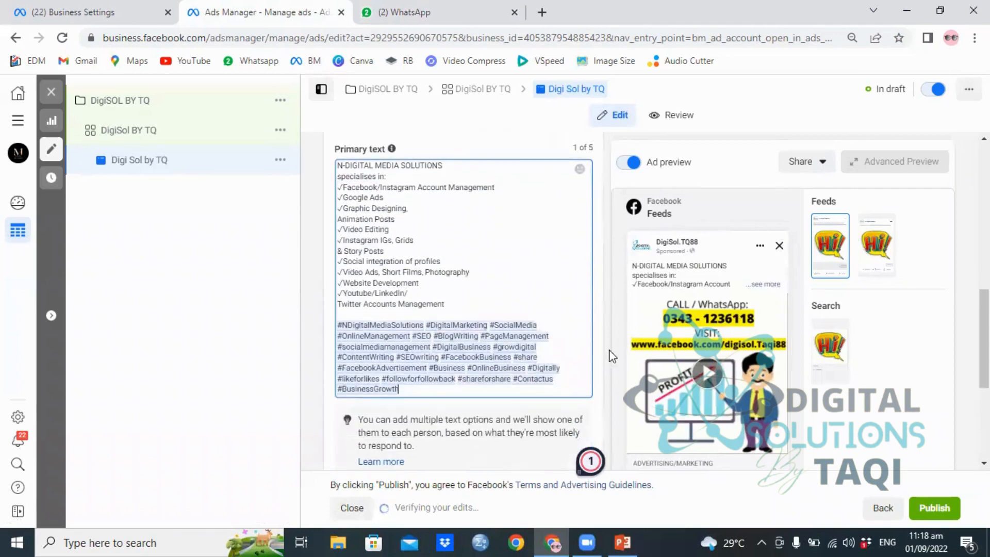
pyautogui.scroll(-1, 410, 315)
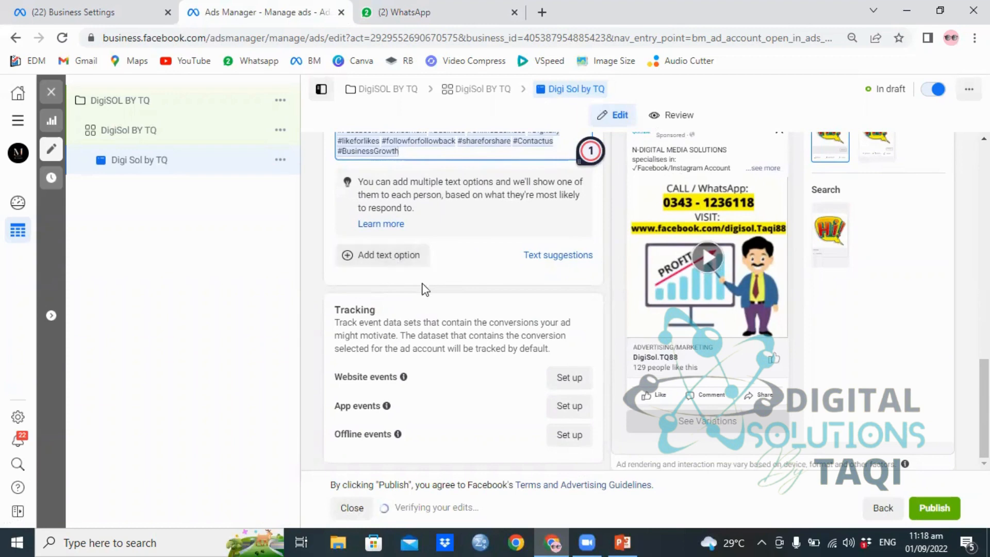
pyautogui.scroll(3, 443, 291)
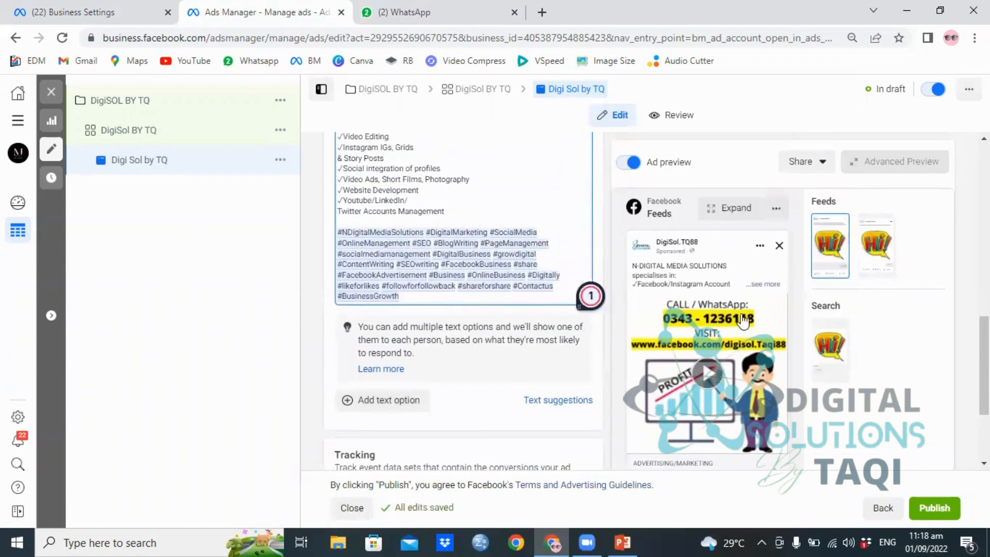
pyautogui.scroll(-3, 743, 387)
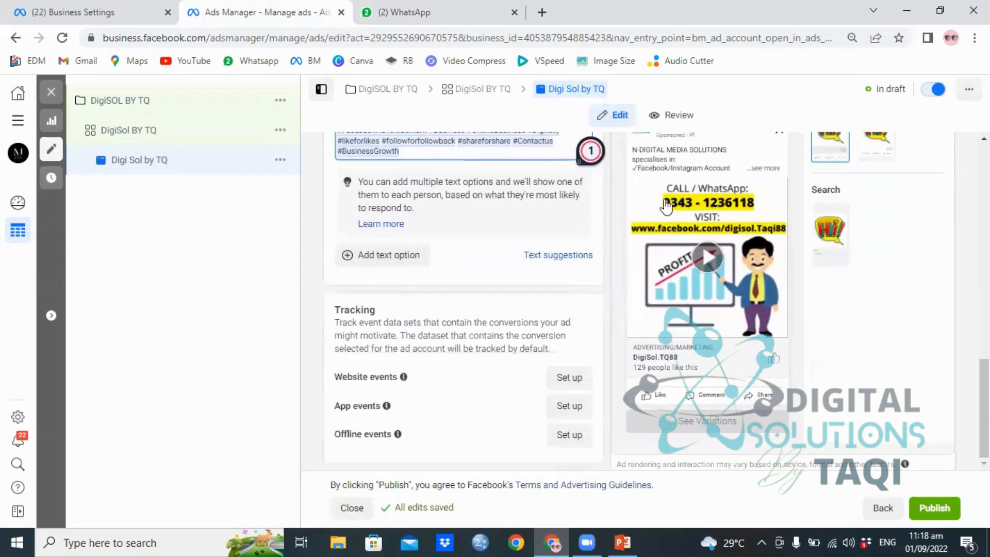